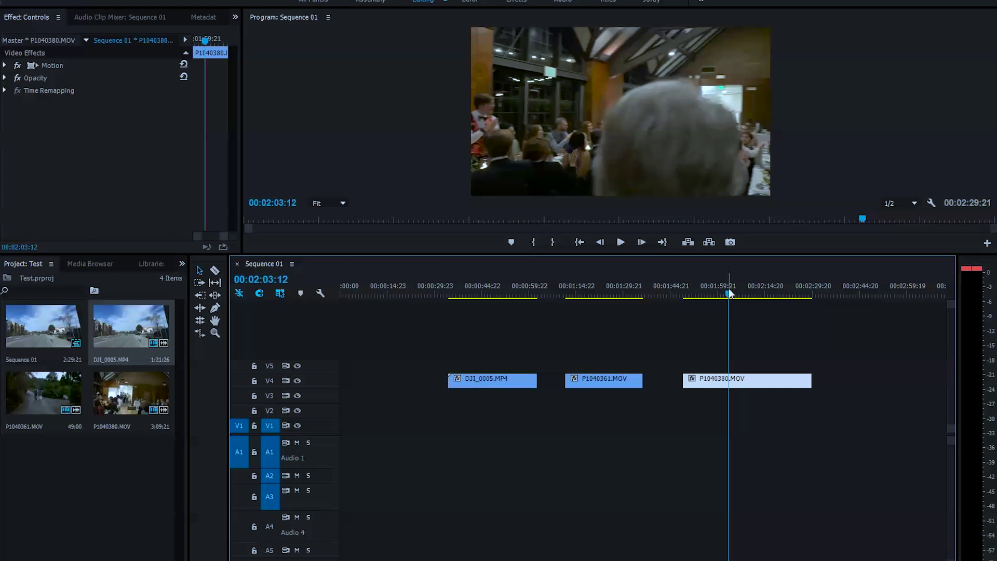
Scrub through the street footage and the couple-walking clip to preview them
drag(728, 293, 523, 310)
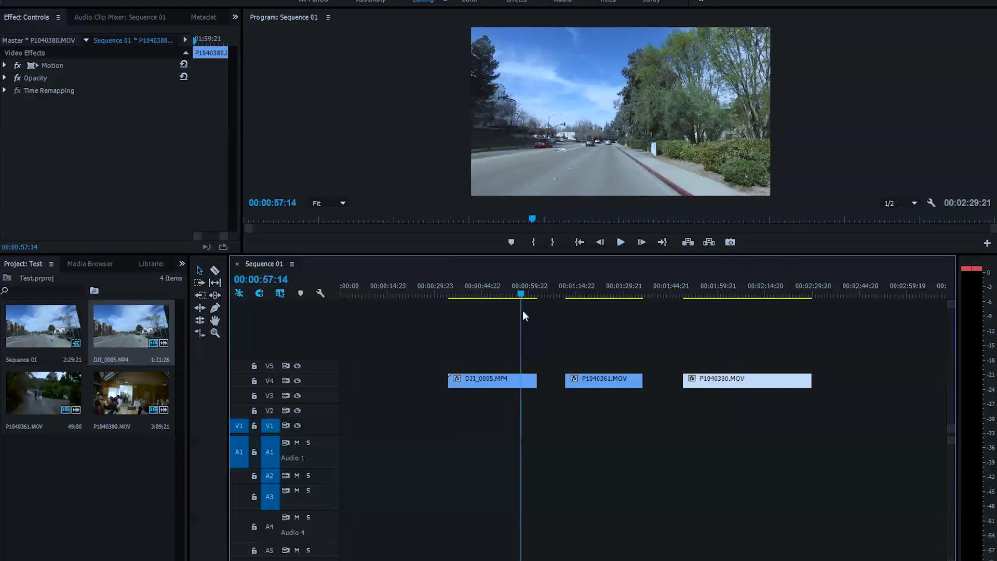
drag(522, 310, 622, 317)
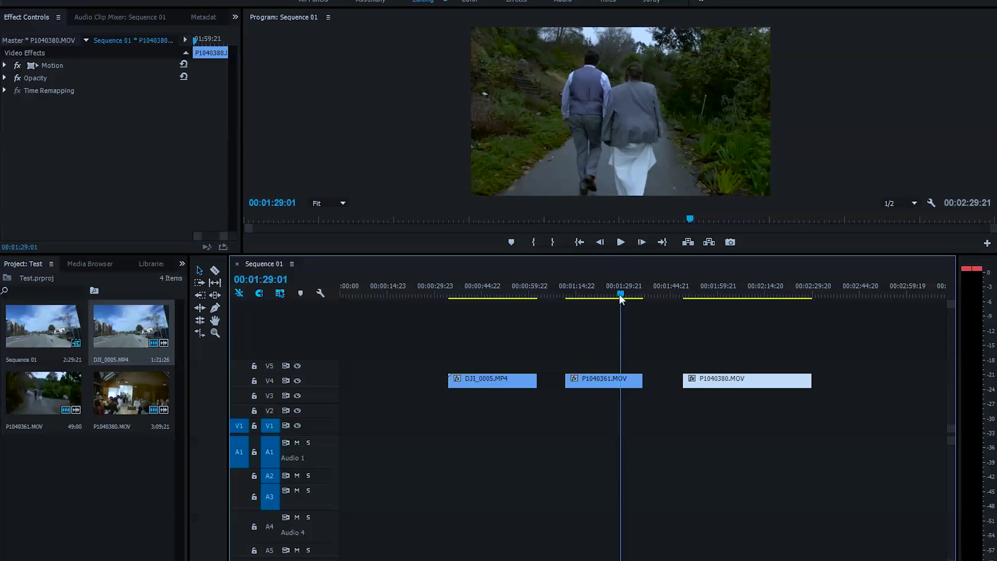
drag(618, 294, 308, 319)
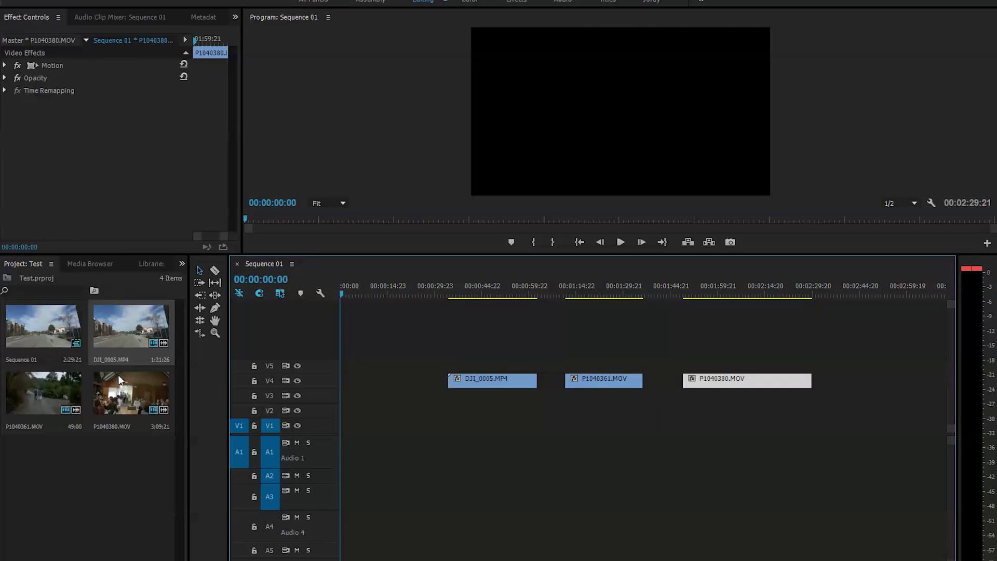
Create a new adjustment layer, place it on V5 and stretch it across all three clips
right_click(160, 494)
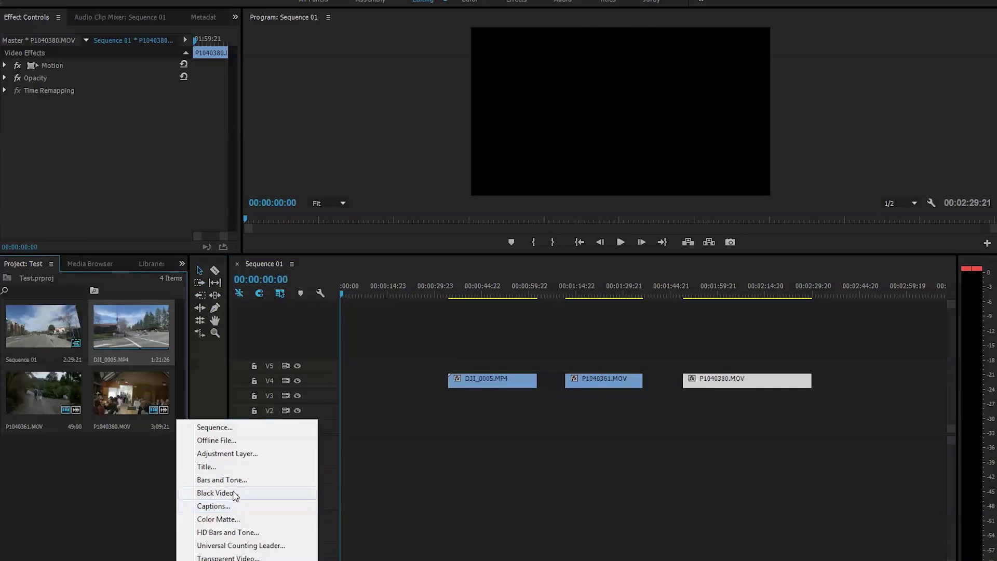
click(220, 455)
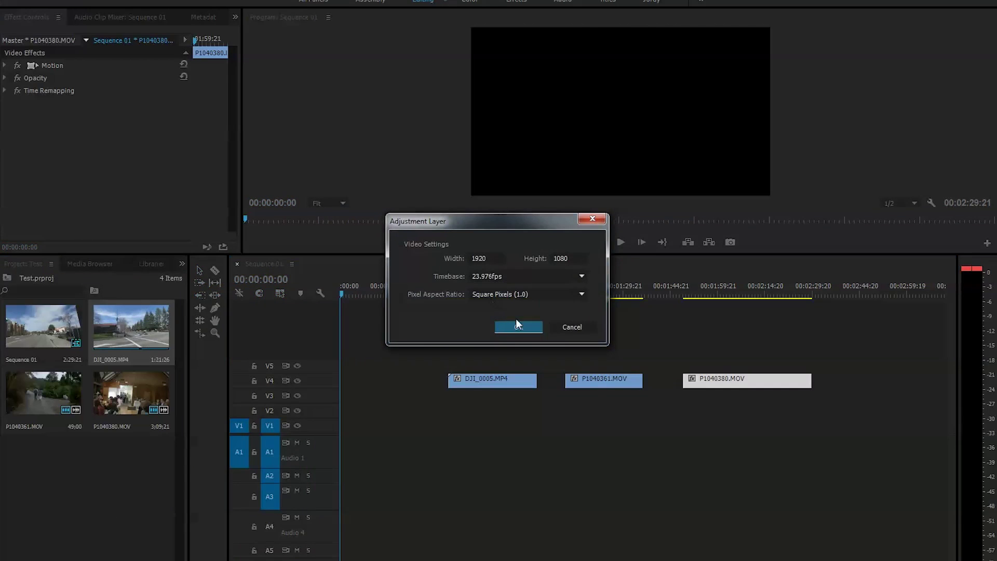
click(520, 331)
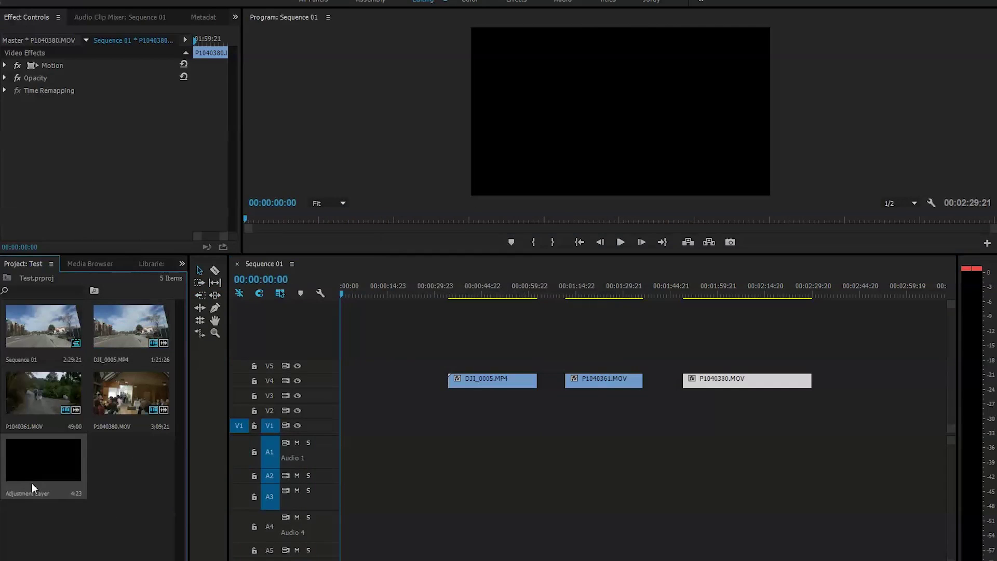
drag(227, 447, 457, 366)
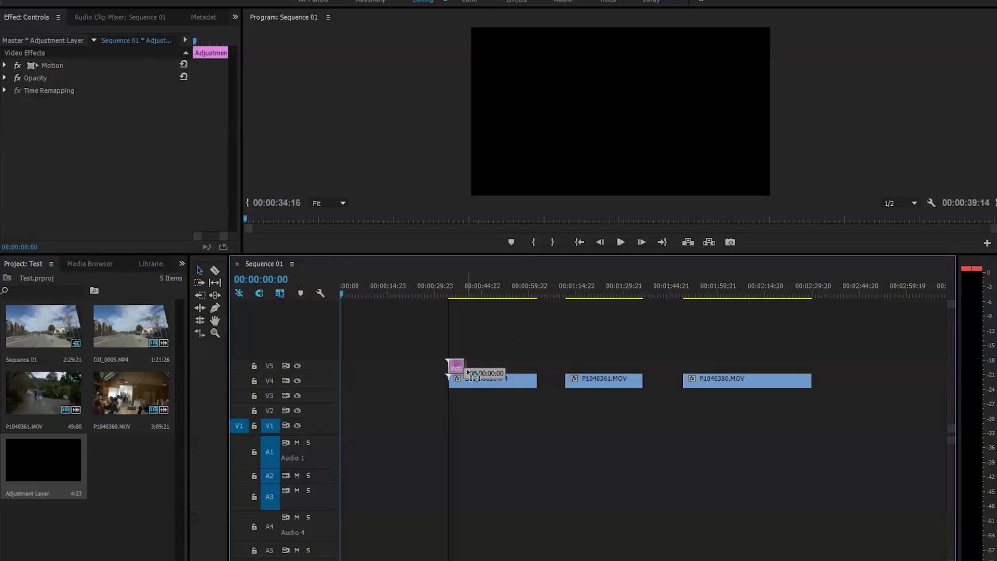
drag(461, 367, 810, 363)
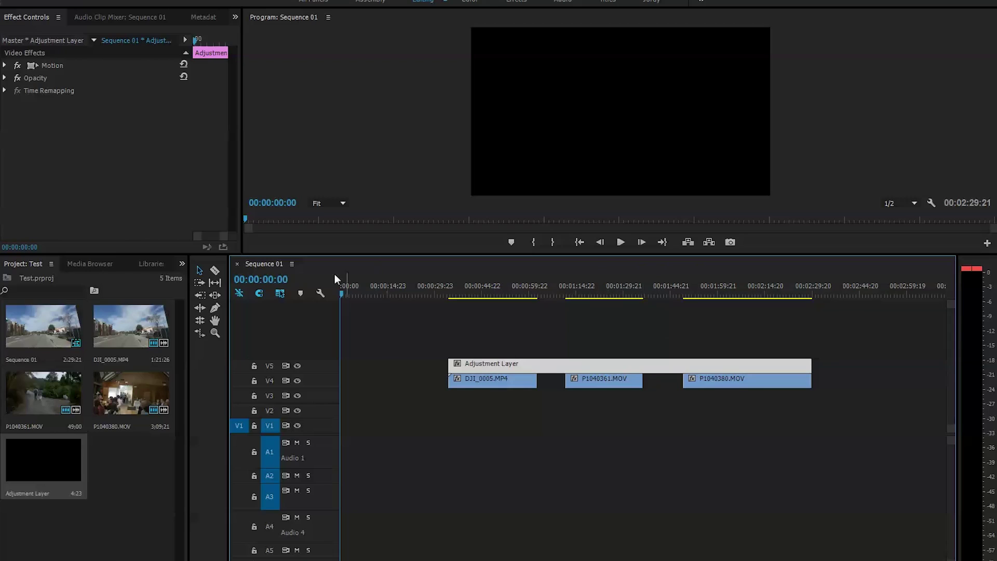
Check clips DJI_0005.MP4, P1040361.MOV and P1040380.MOV, then select the adjustment layer for grading
drag(340, 293, 408, 295)
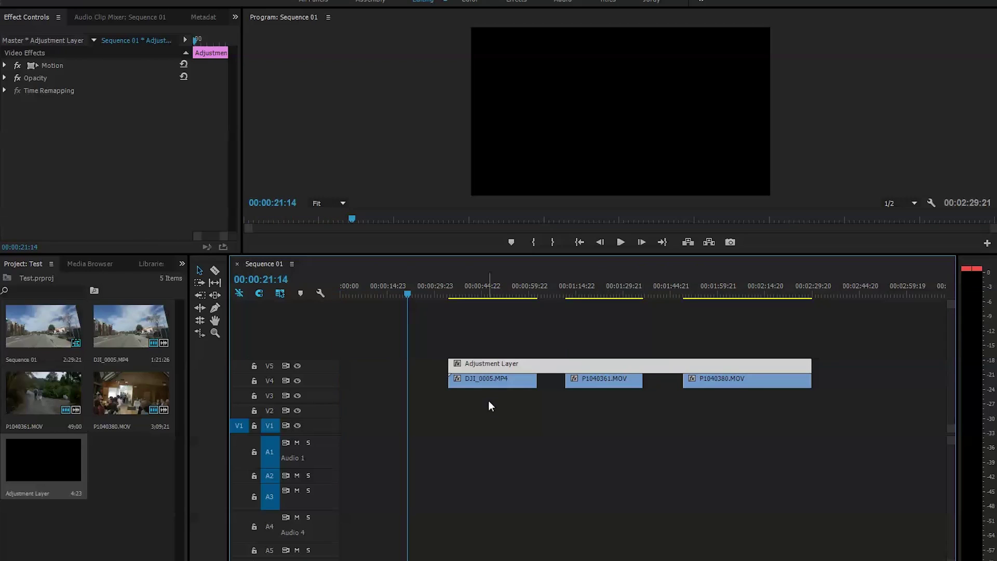
click(487, 381)
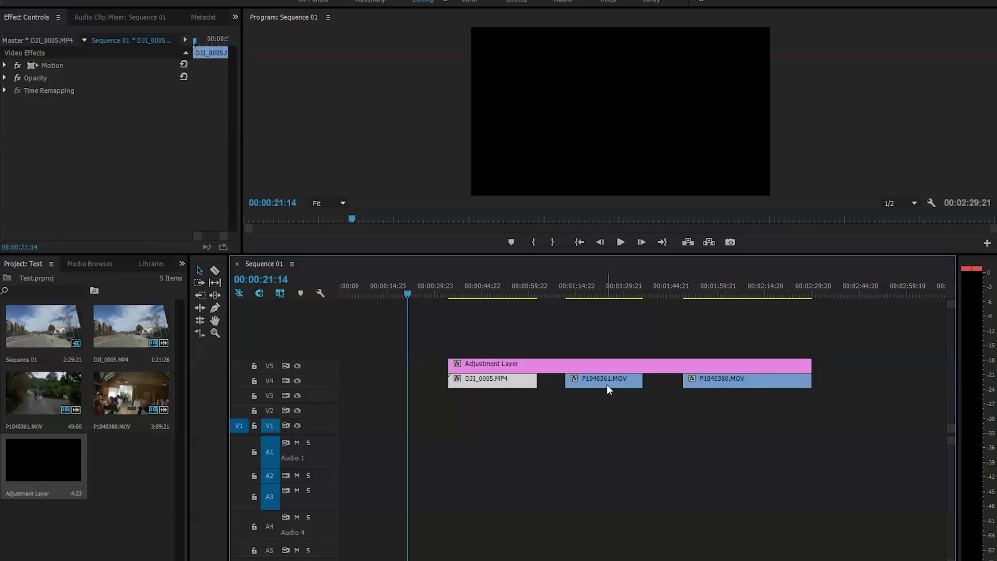
click(607, 385)
click(685, 383)
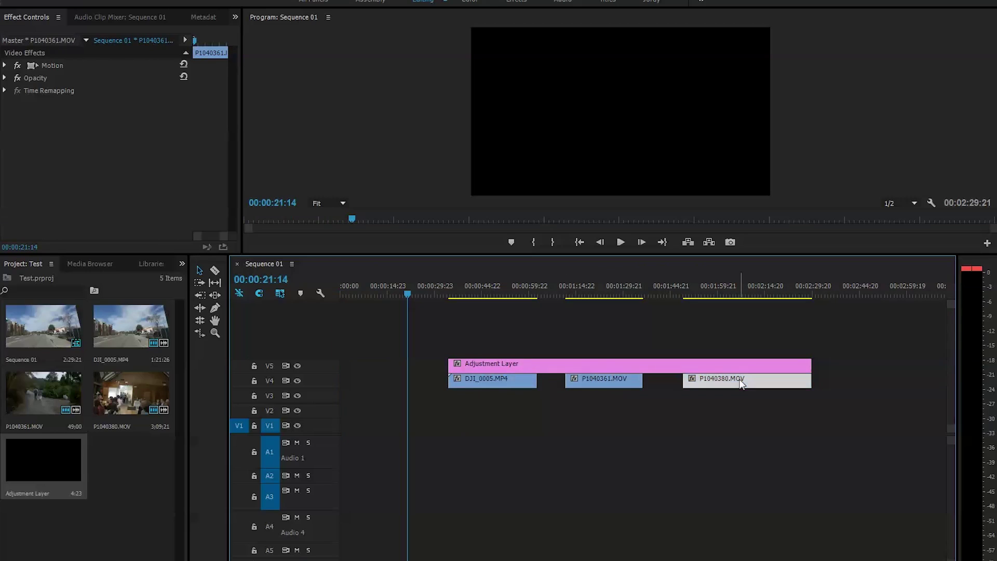
click(607, 378)
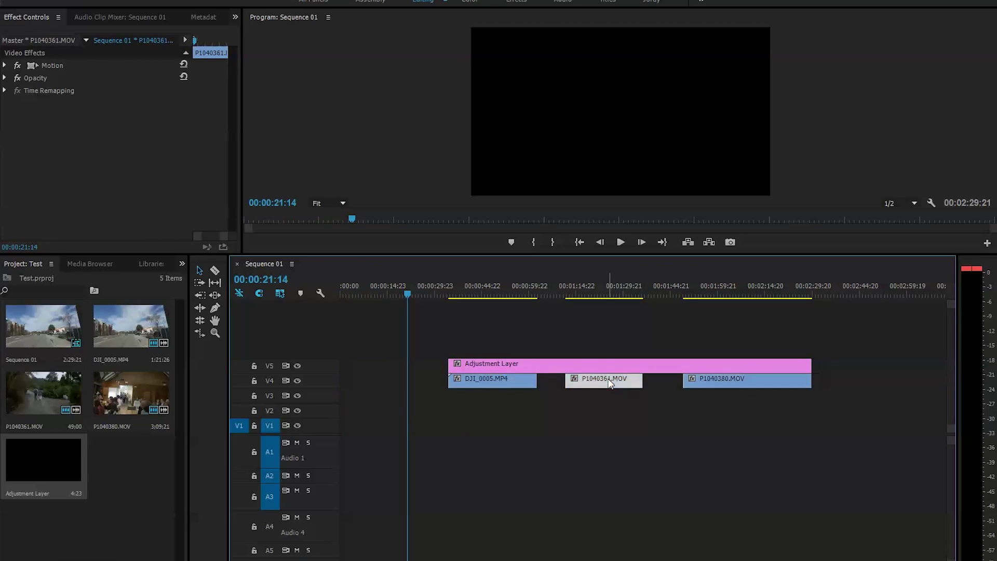
click(491, 363)
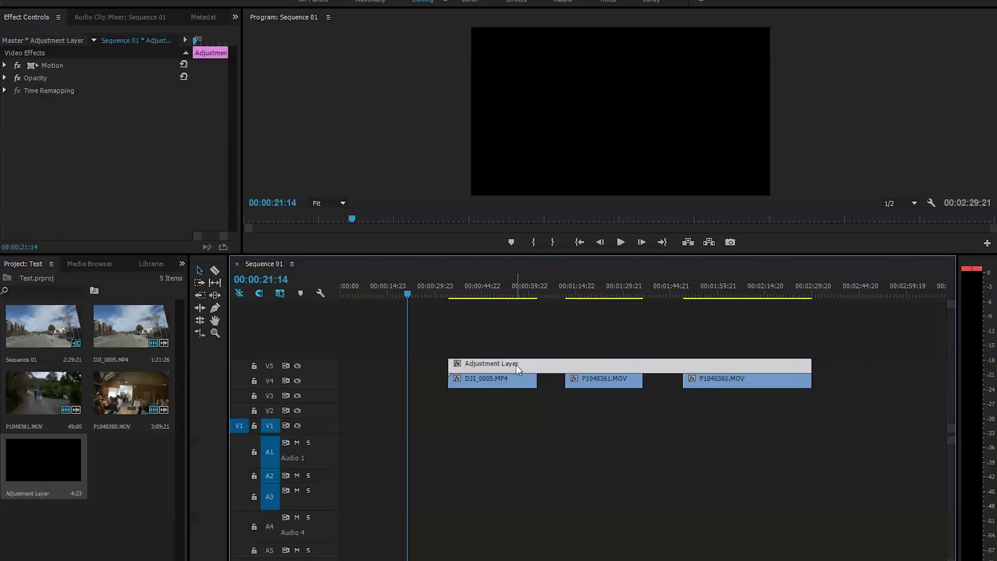
drag(411, 290, 460, 294)
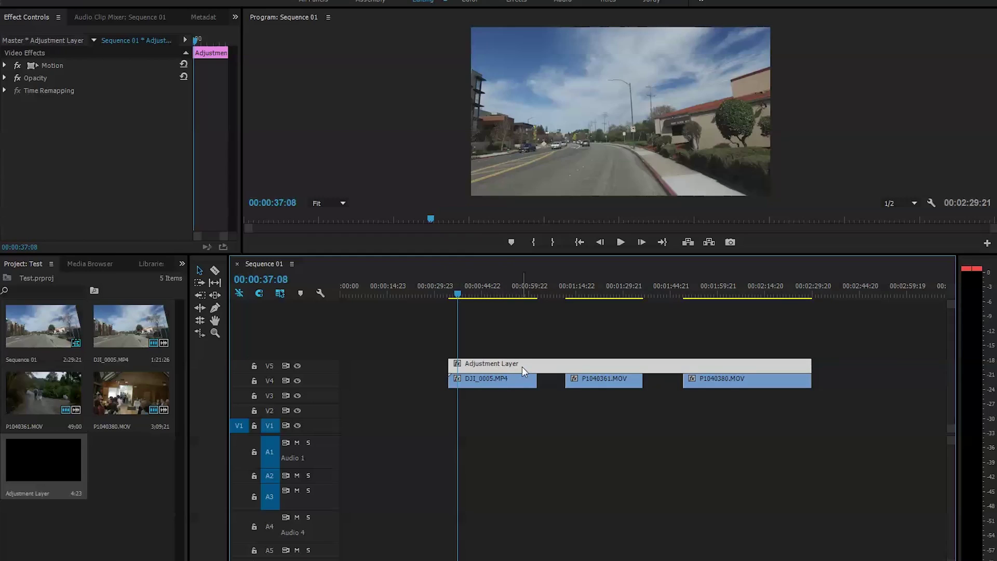
In the Color workspace, raise the adjustment layer's saturation to 116.4, temperature to 36.1 and contrast to 15.1
click(469, 5)
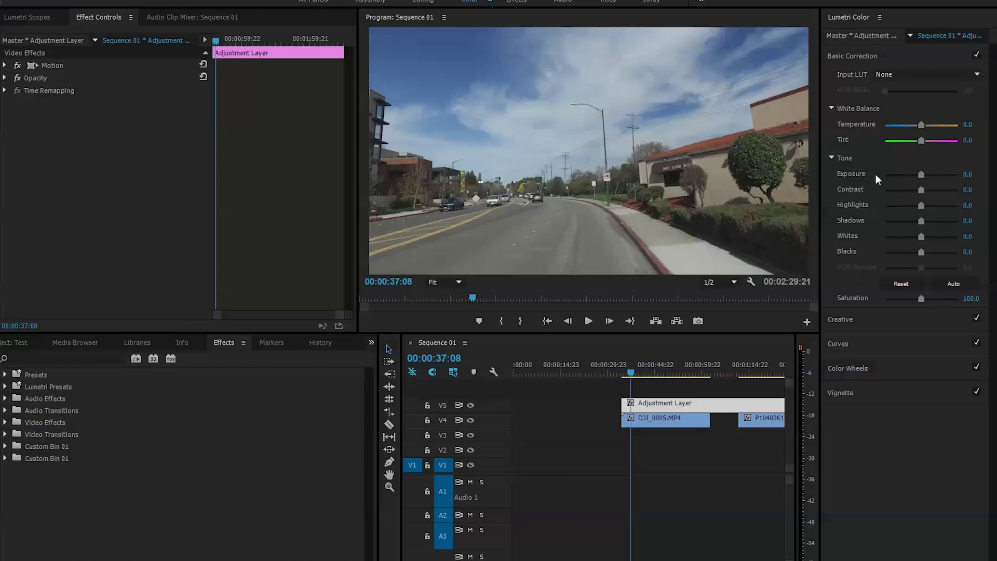
drag(920, 300, 924, 299)
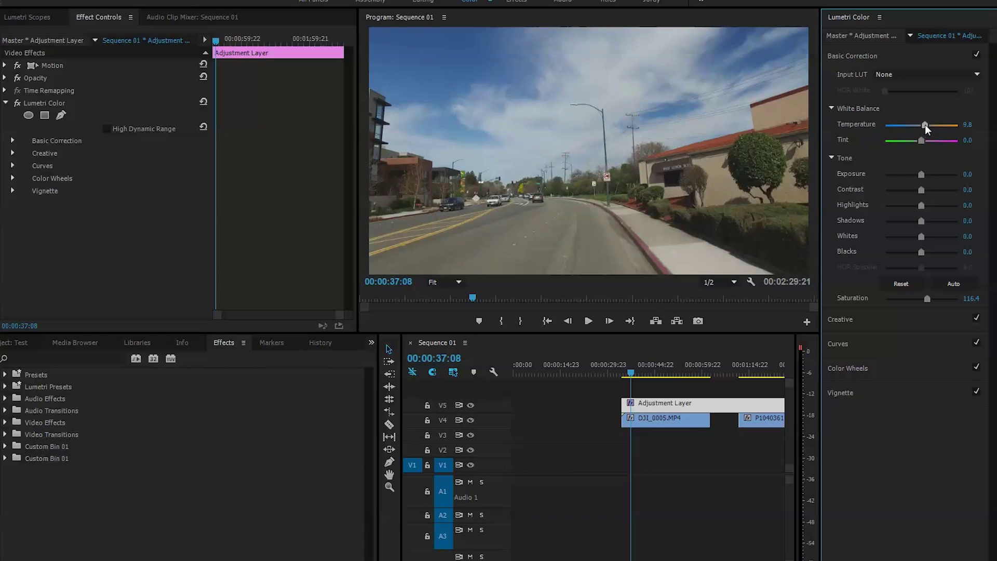
drag(925, 126, 935, 127)
drag(921, 190, 912, 253)
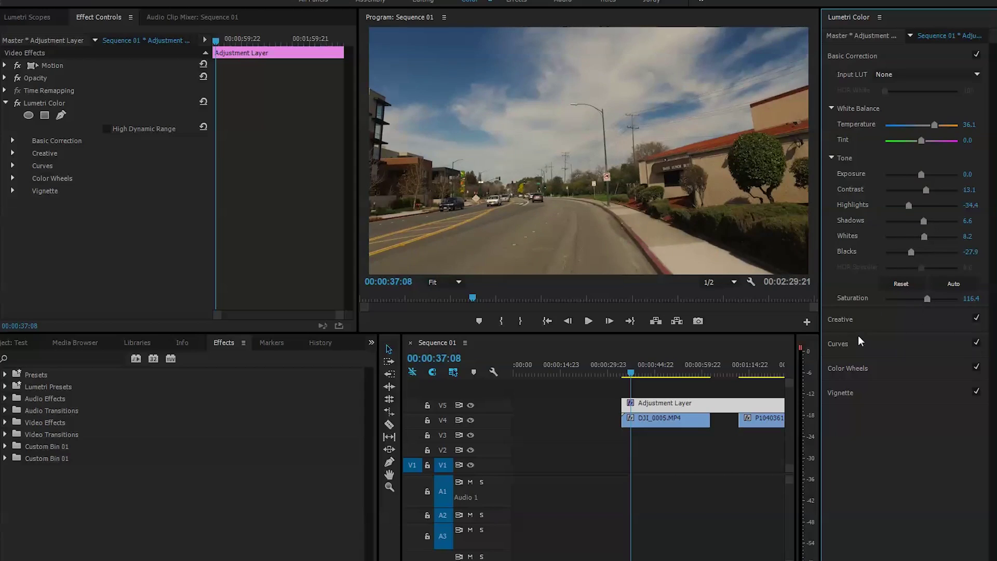
Darken shadows on the master RGB curve, pull the red curve down, and reshape the green and blue curves
click(872, 347)
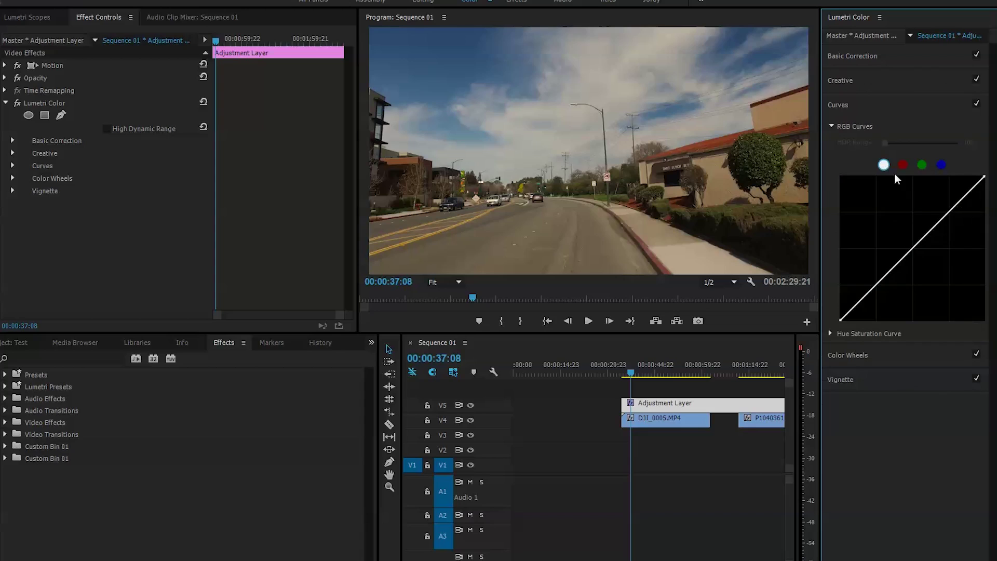
drag(850, 320, 851, 314)
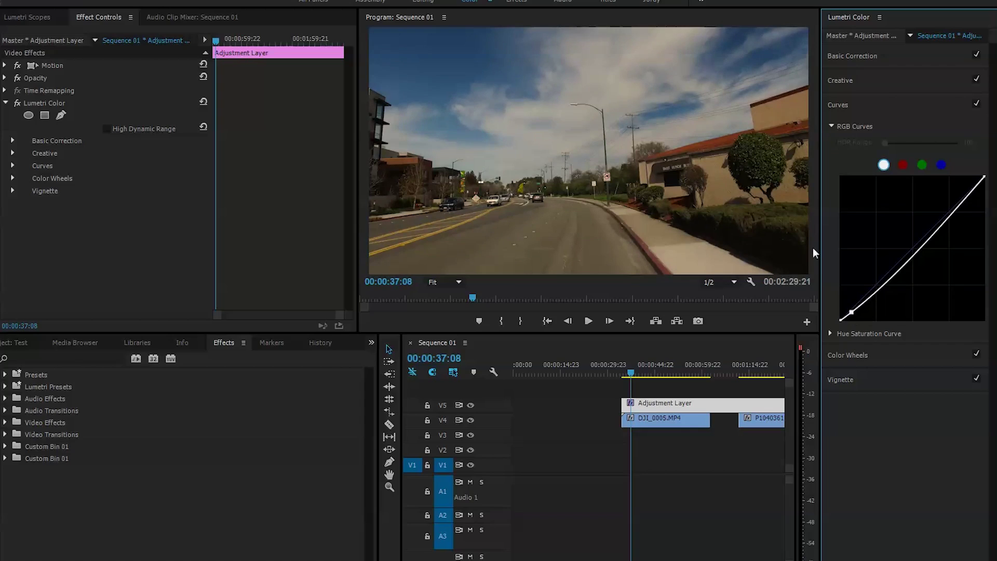
click(903, 165)
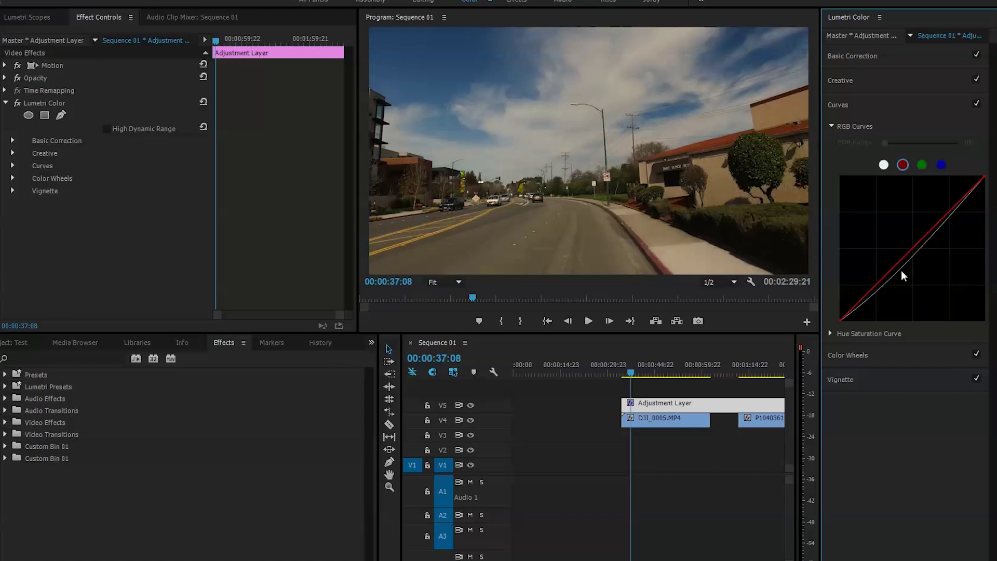
drag(896, 269, 889, 266)
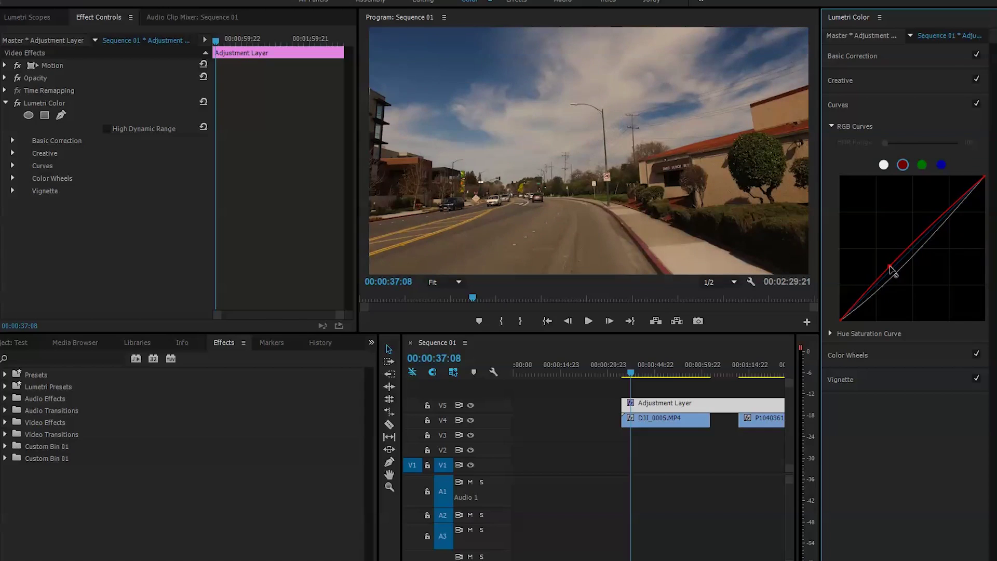
click(922, 165)
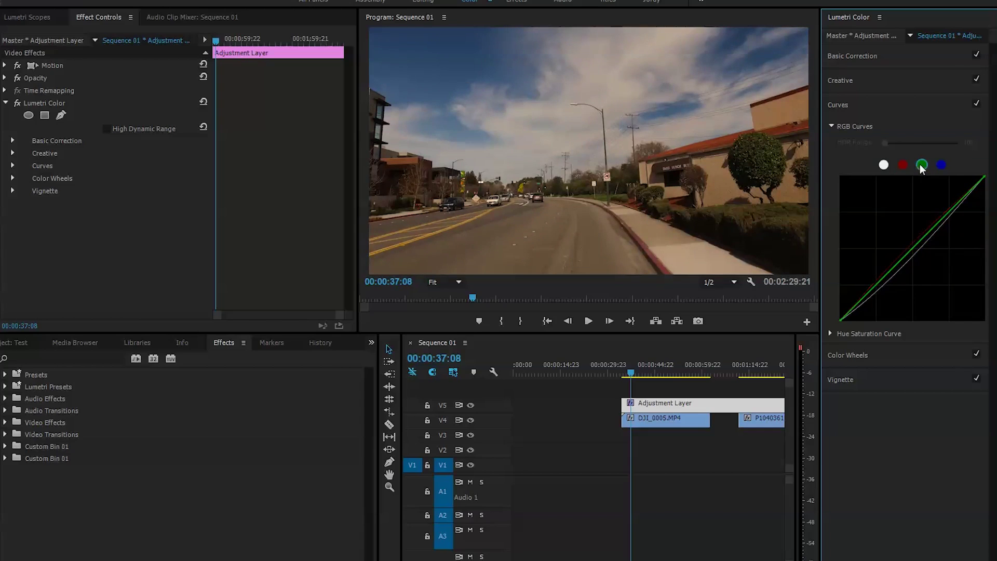
mouse_move(915, 239)
mouse_down()
mouse_move(920, 247)
mouse_move(915, 240)
mouse_up()
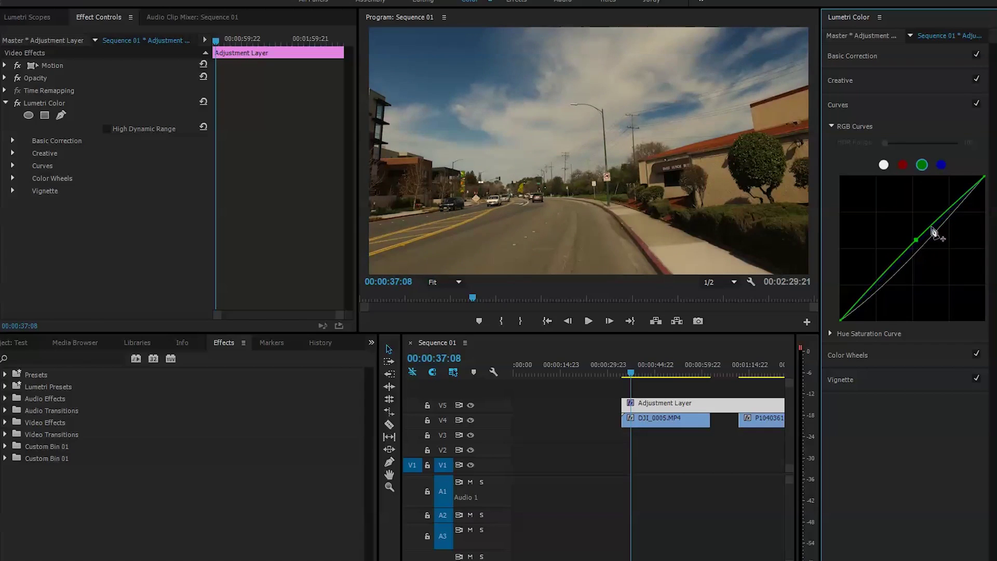
click(941, 165)
mouse_move(914, 240)
mouse_down()
mouse_move(920, 252)
mouse_move(913, 241)
mouse_up()
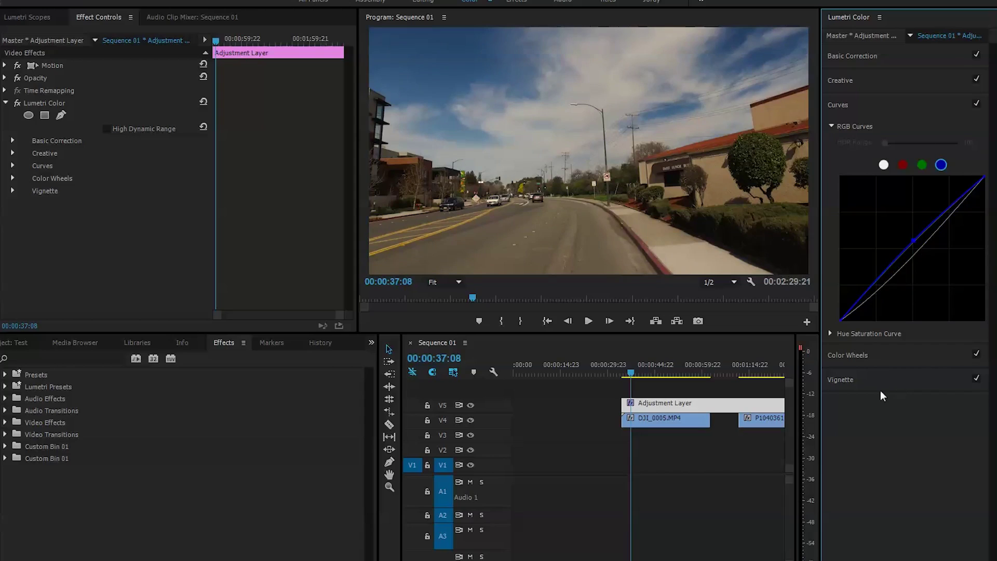
click(883, 356)
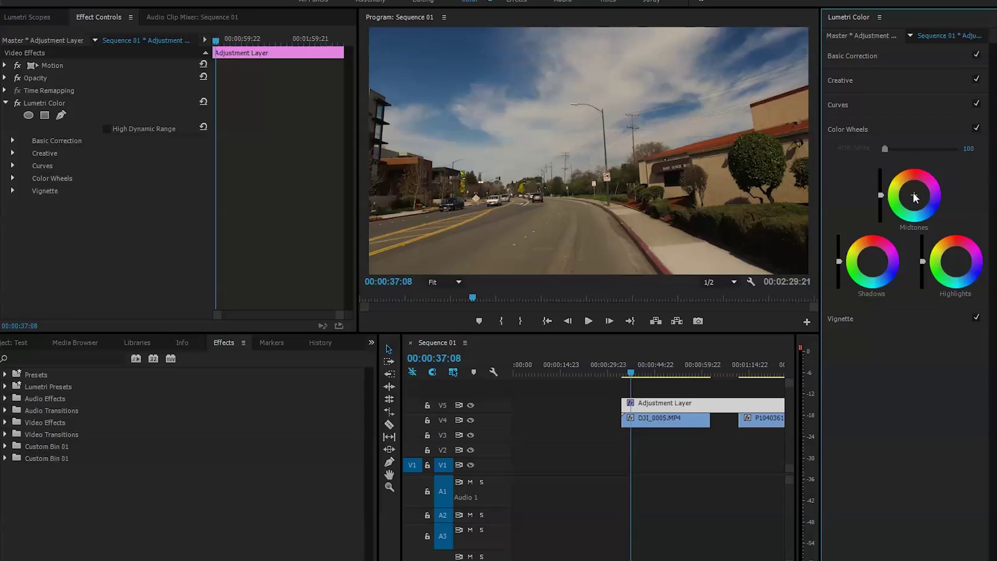
Try tinting the Midtones color wheel, then reset it to neutral
drag(915, 197, 912, 190)
drag(915, 192, 916, 190)
double_click(916, 190)
Browse the Creative looks and apply CineSpace to the adjustment layer
click(883, 80)
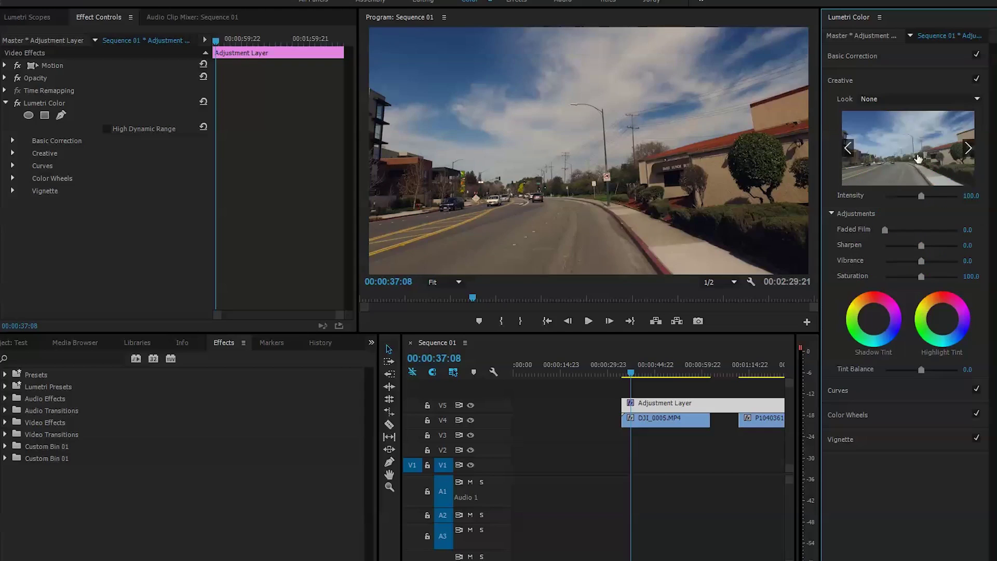
click(889, 97)
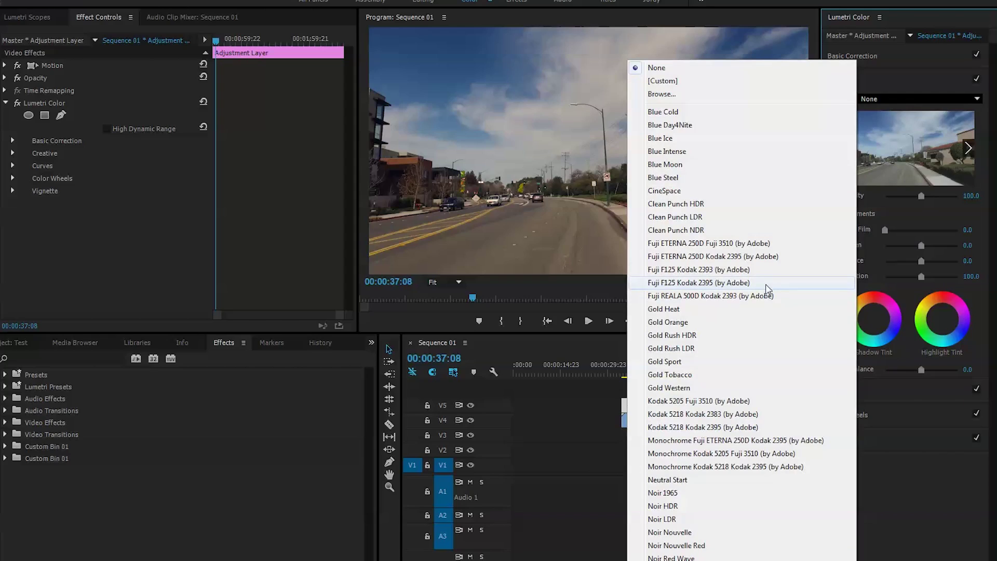
click(905, 98)
click(946, 97)
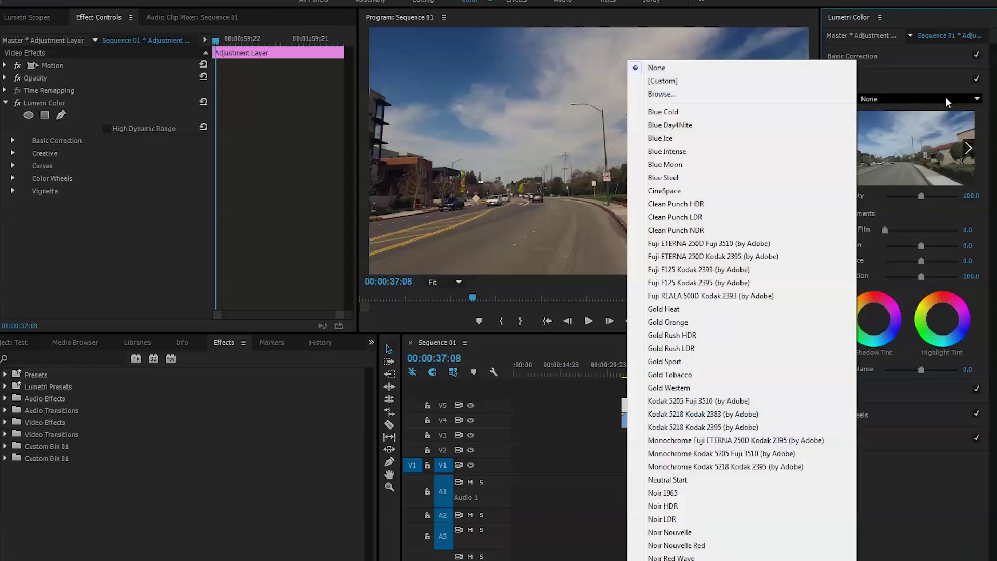
click(945, 98)
click(969, 148)
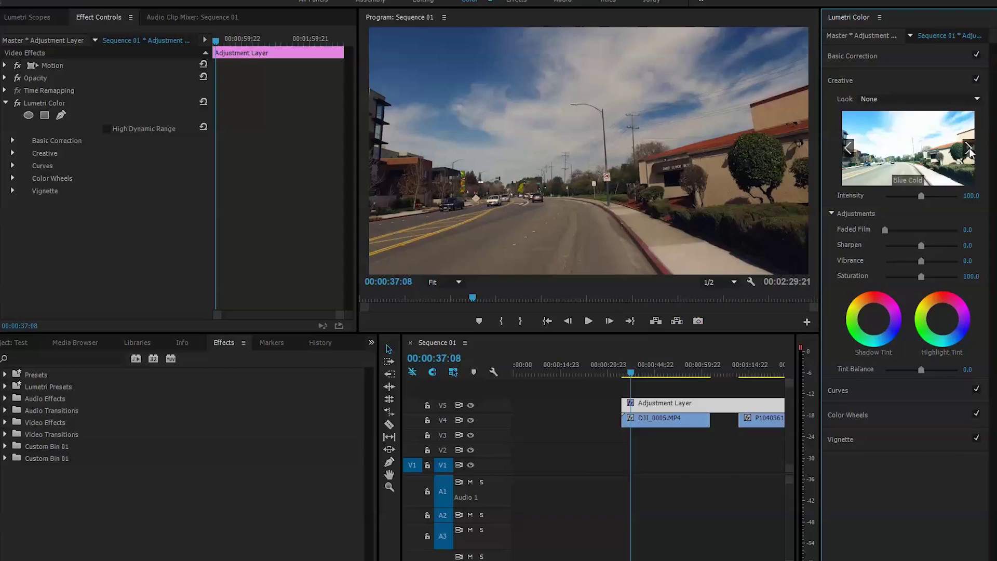
click(969, 147)
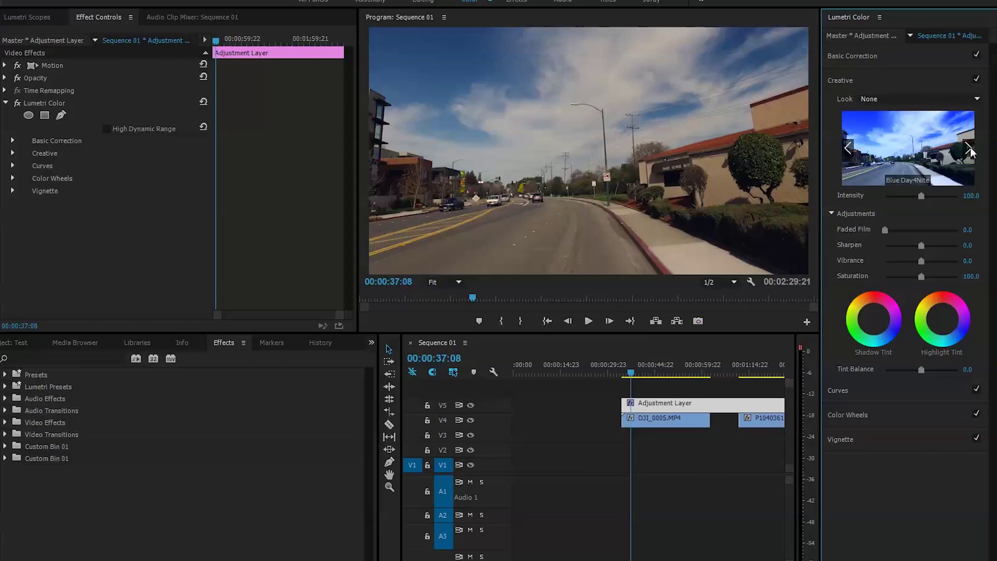
click(969, 148)
click(968, 148)
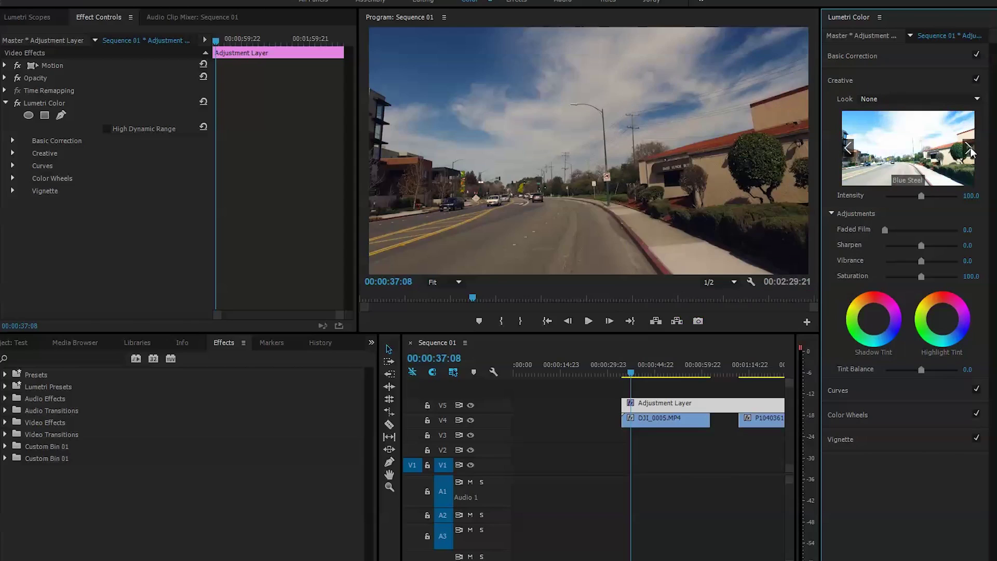
click(917, 164)
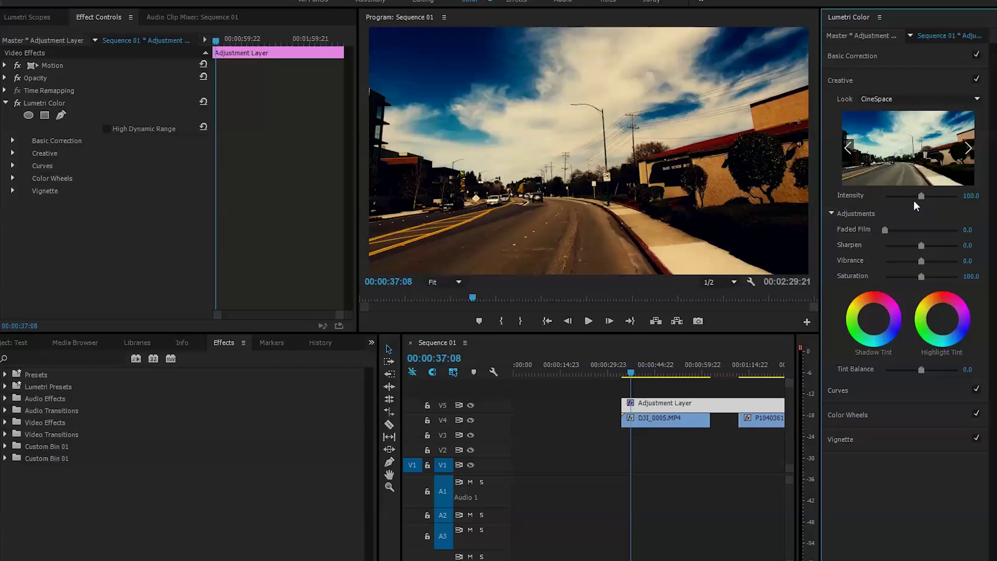
Lower the CineSpace look's intensity and step through the look previews
drag(920, 198, 893, 203)
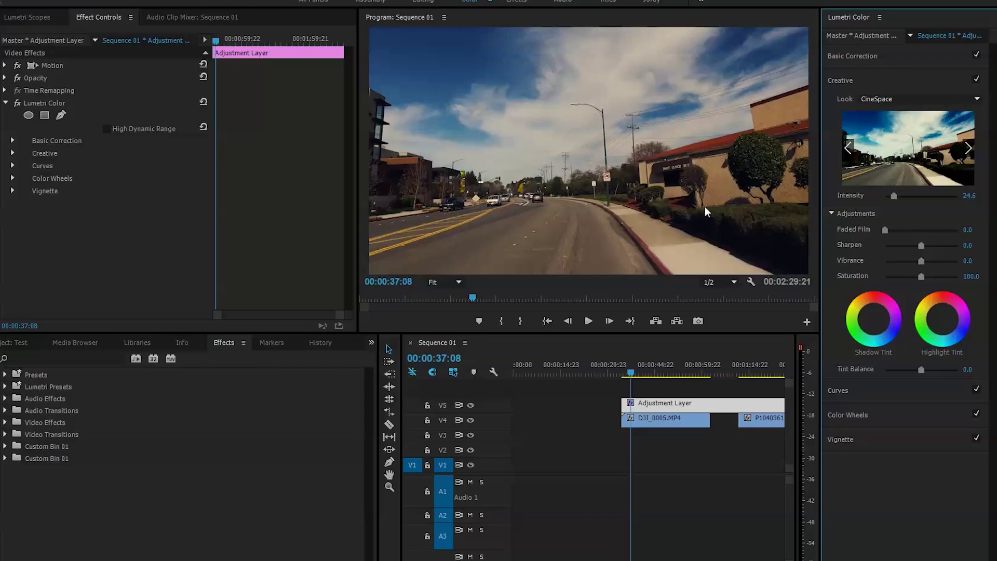
click(965, 148)
click(964, 148)
click(965, 147)
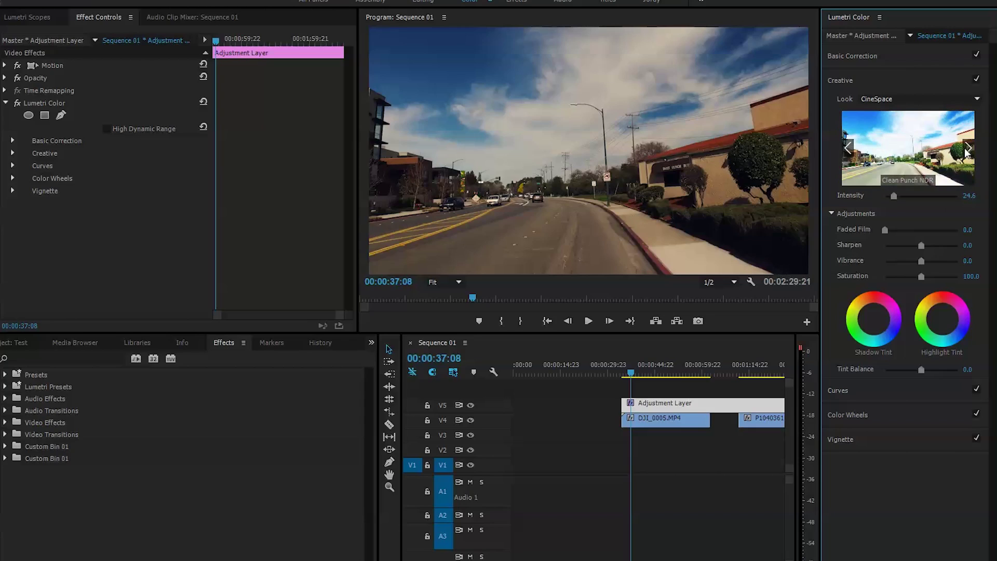
click(964, 148)
click(964, 148)
click(964, 148)
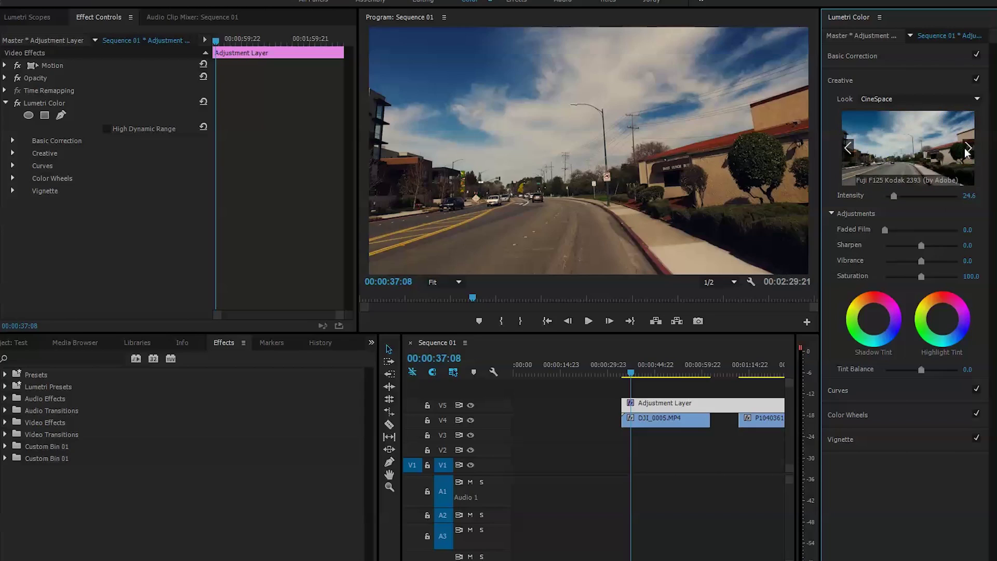
click(964, 147)
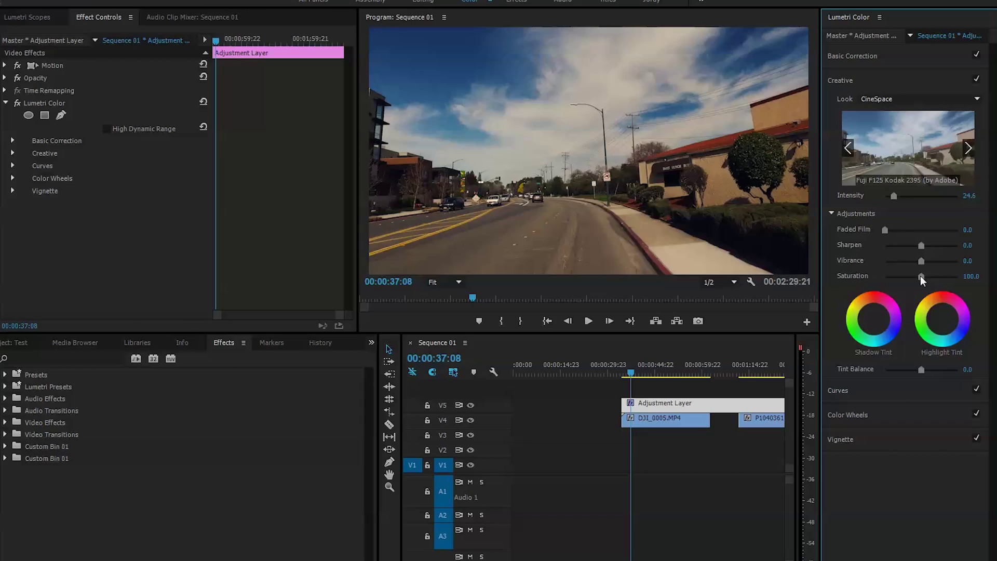
Tweak Creative saturation, add sharpening, and return to the Editing workspace
mouse_move(920, 275)
mouse_down()
mouse_move(908, 279)
mouse_move(927, 278)
mouse_move(931, 258)
mouse_move(909, 258)
mouse_move(935, 262)
mouse_up()
click(929, 244)
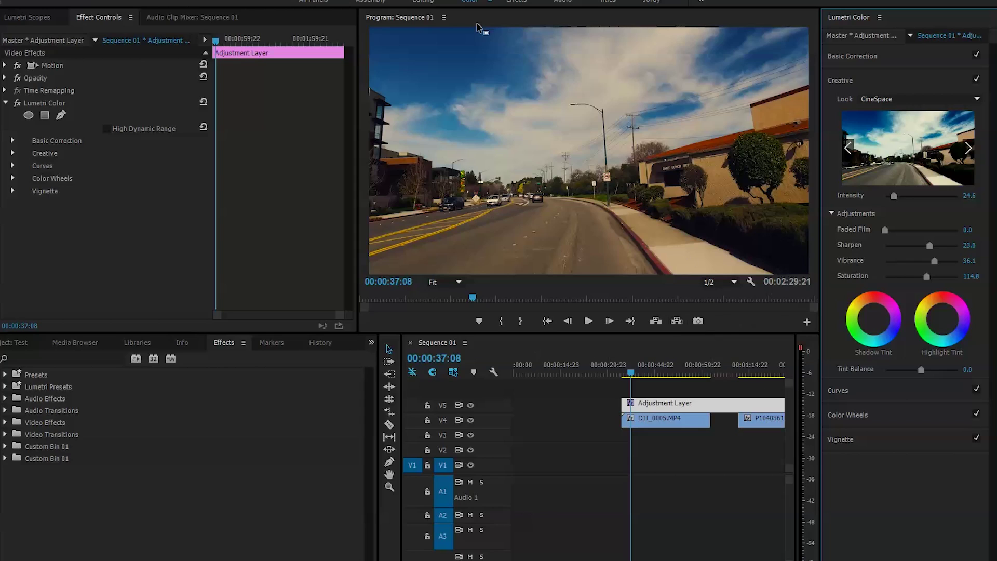
click(425, 2)
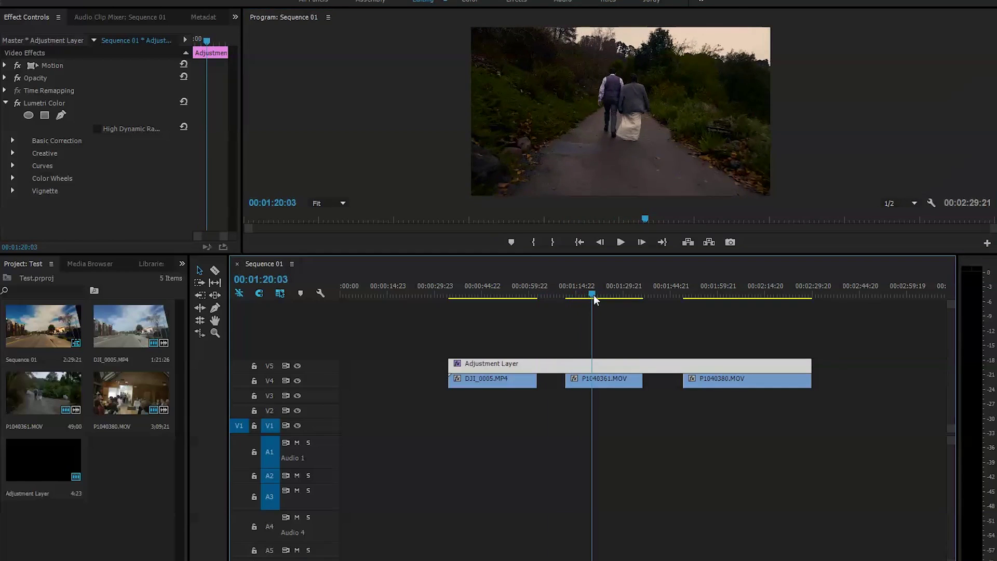
Toggle V4 and V5 track output to compare the grade, leaving the adjustment layer on
drag(594, 294, 584, 297)
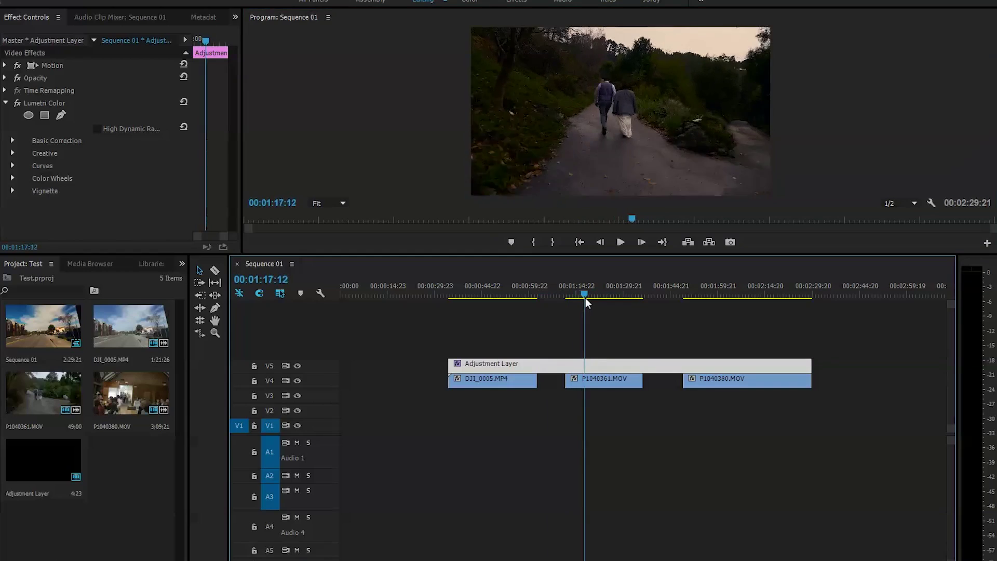
click(297, 380)
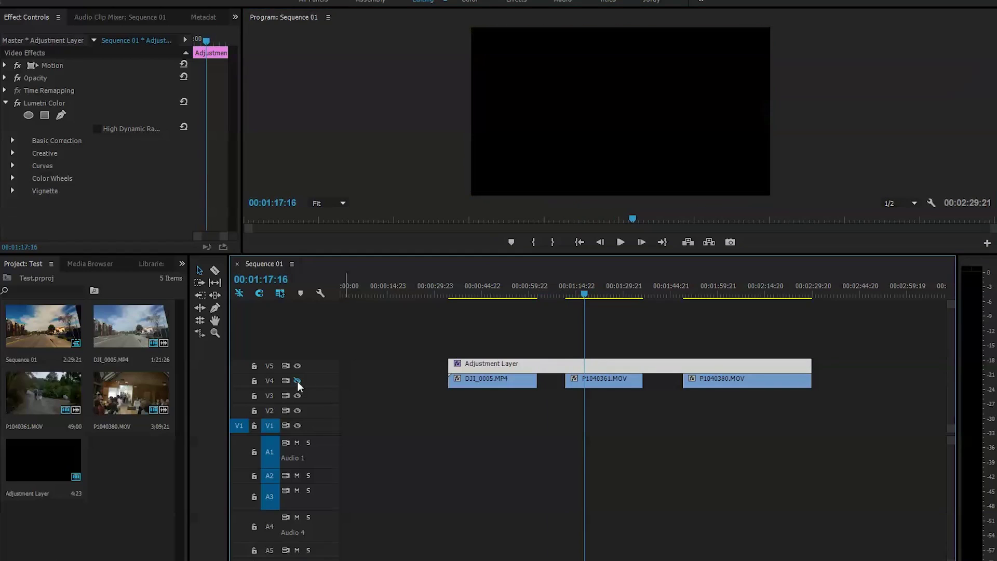
click(297, 380)
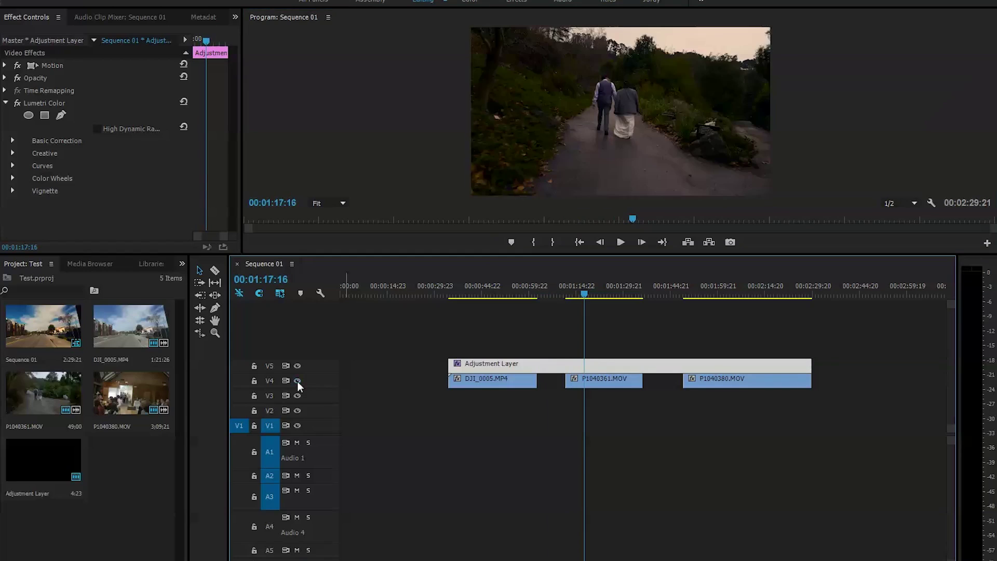
click(299, 366)
click(300, 366)
click(299, 366)
click(505, 296)
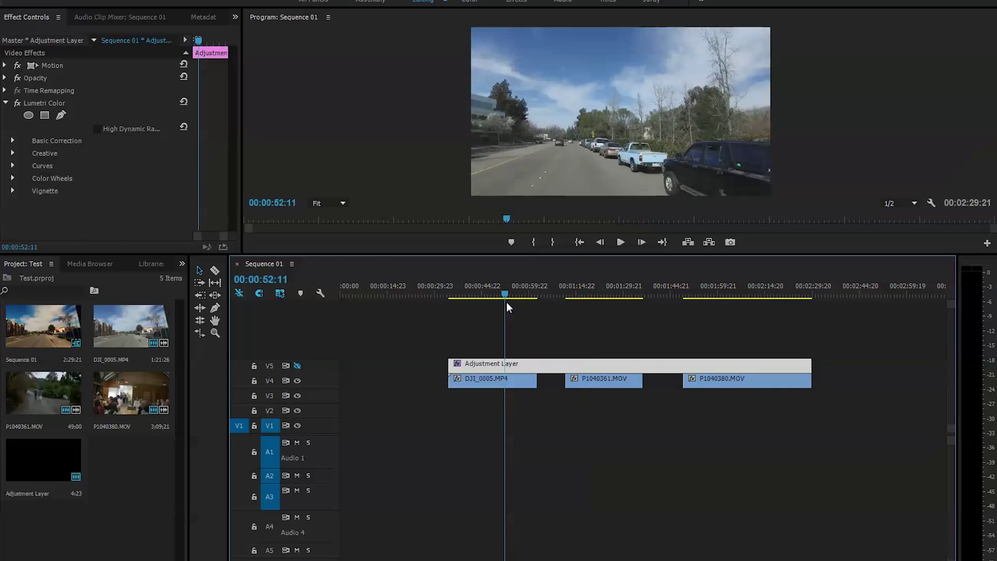
click(295, 366)
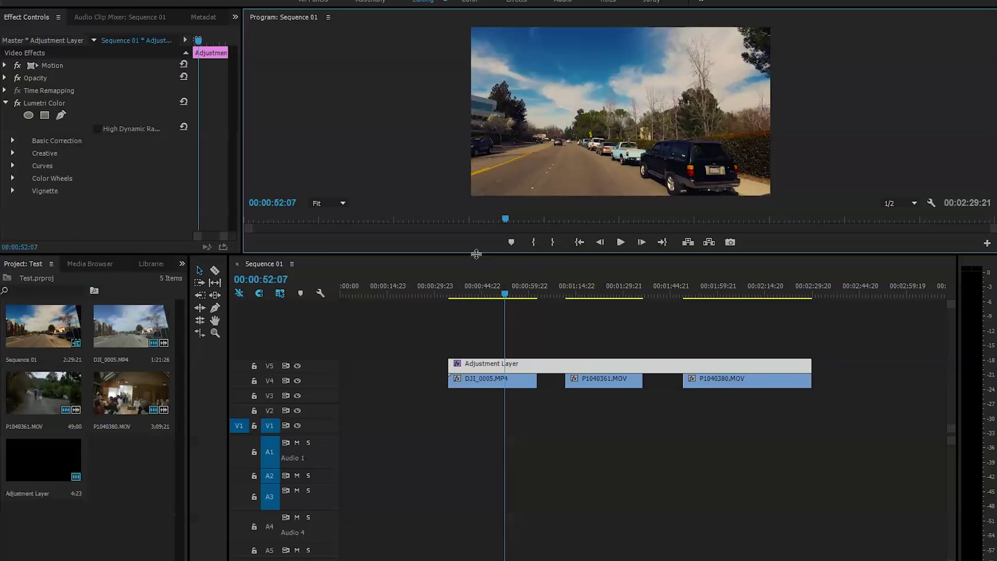
Resize the Program monitor, then flick the V5 grade off and on repeatedly, ending with it on
drag(474, 255, 456, 399)
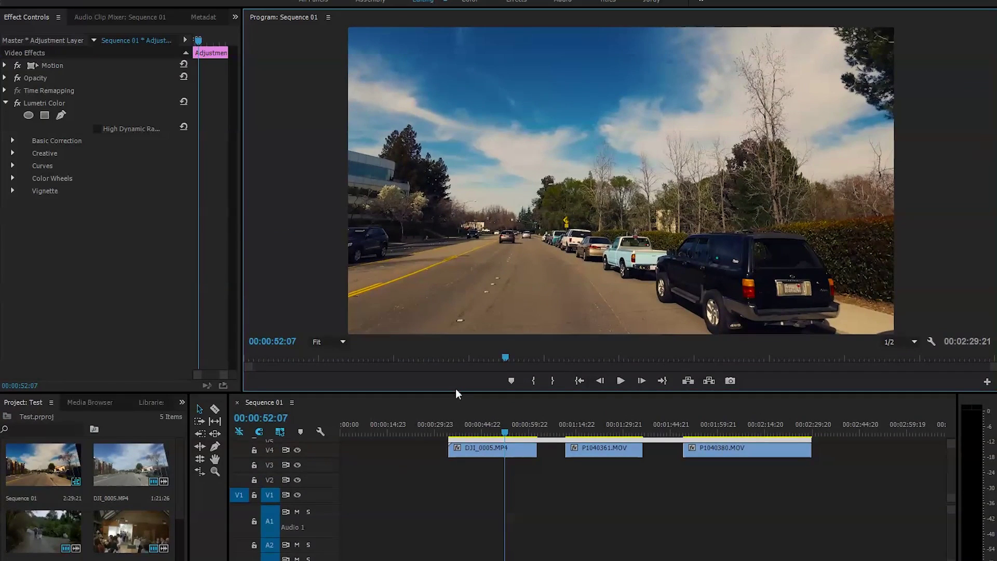
drag(456, 391, 438, 365)
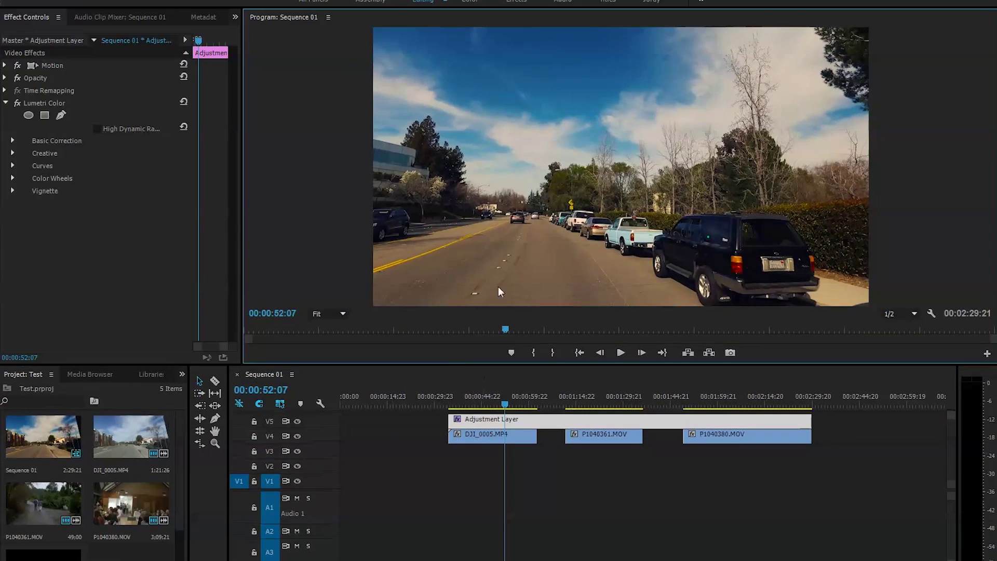
click(297, 422)
click(297, 422)
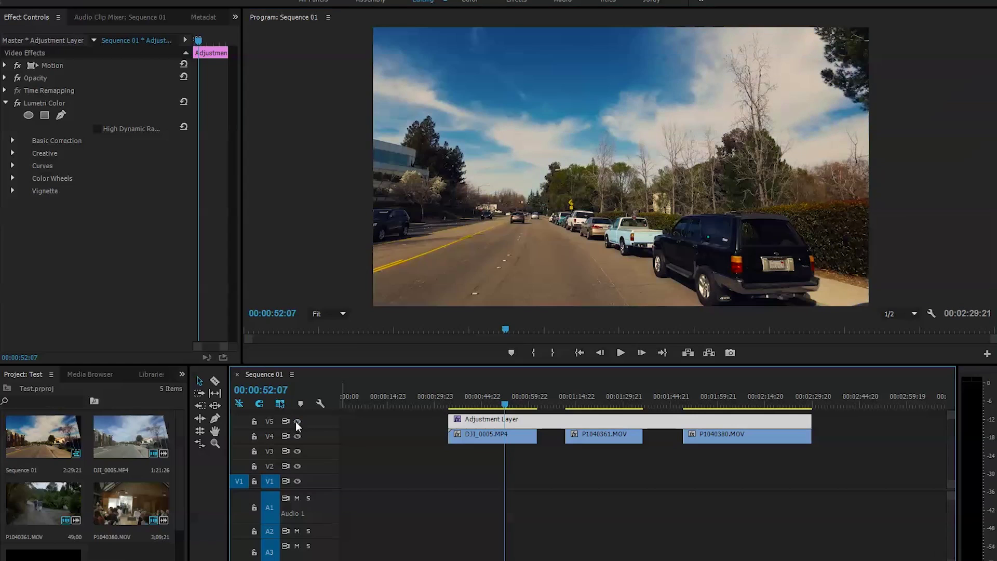
click(297, 422)
click(297, 422)
click(297, 422)
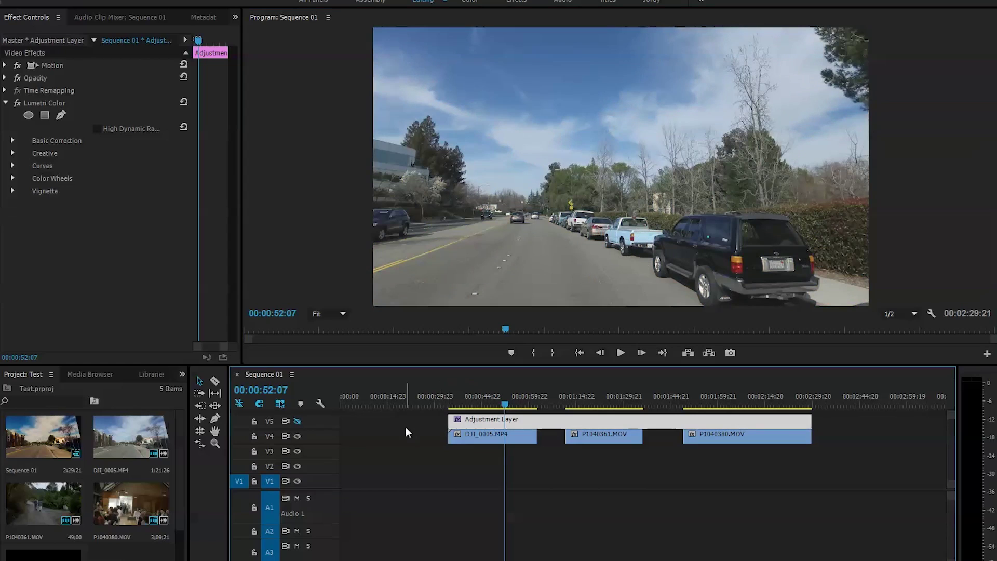
click(297, 421)
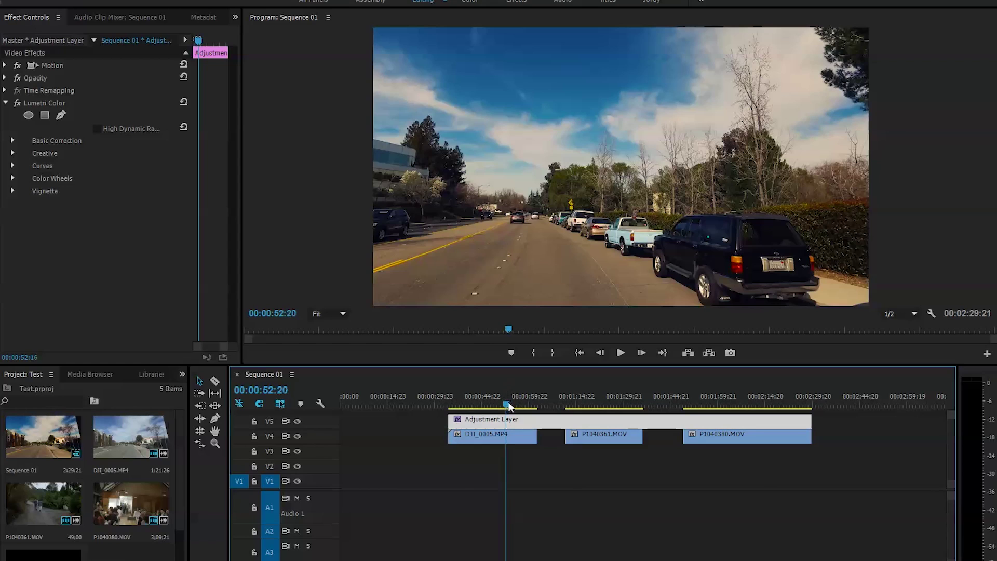
drag(508, 405, 589, 406)
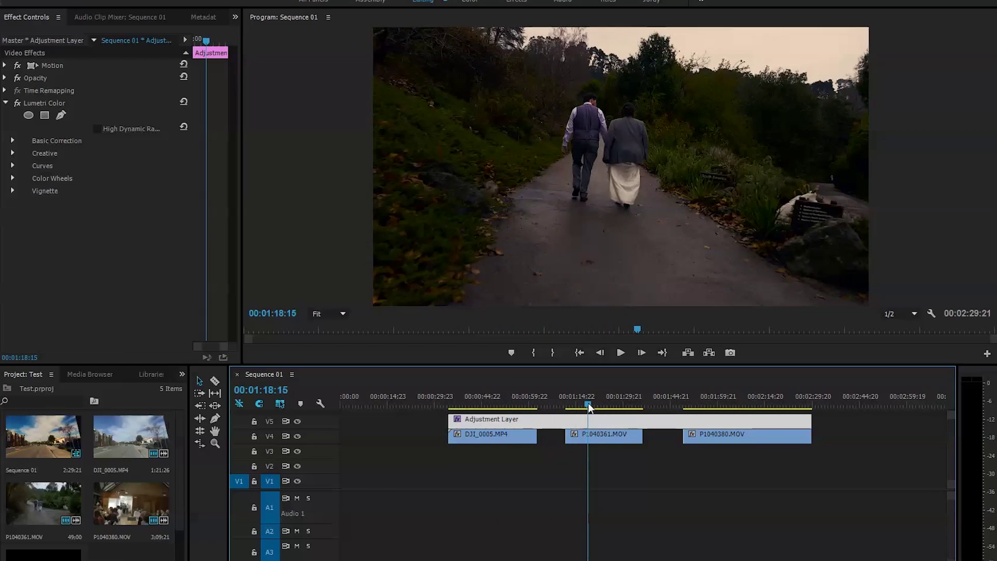
Select the P1040361.MOV clip and return to the Color workspace
click(601, 438)
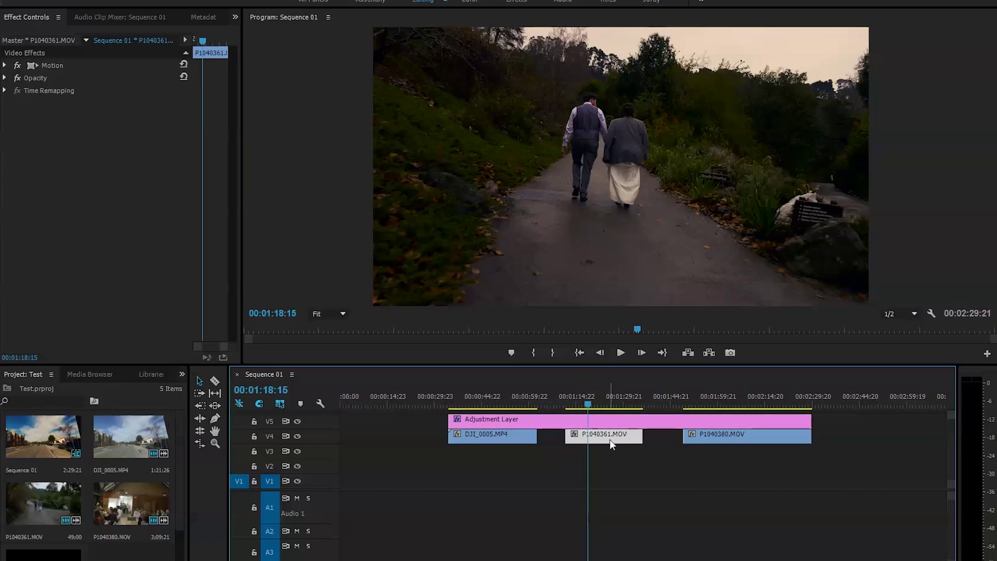
double_click(605, 438)
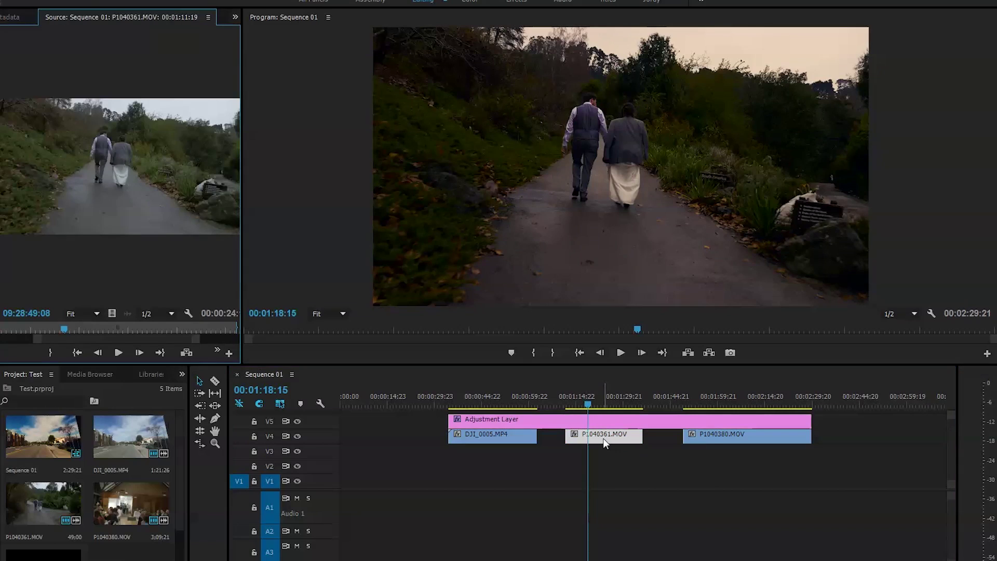
click(208, 18)
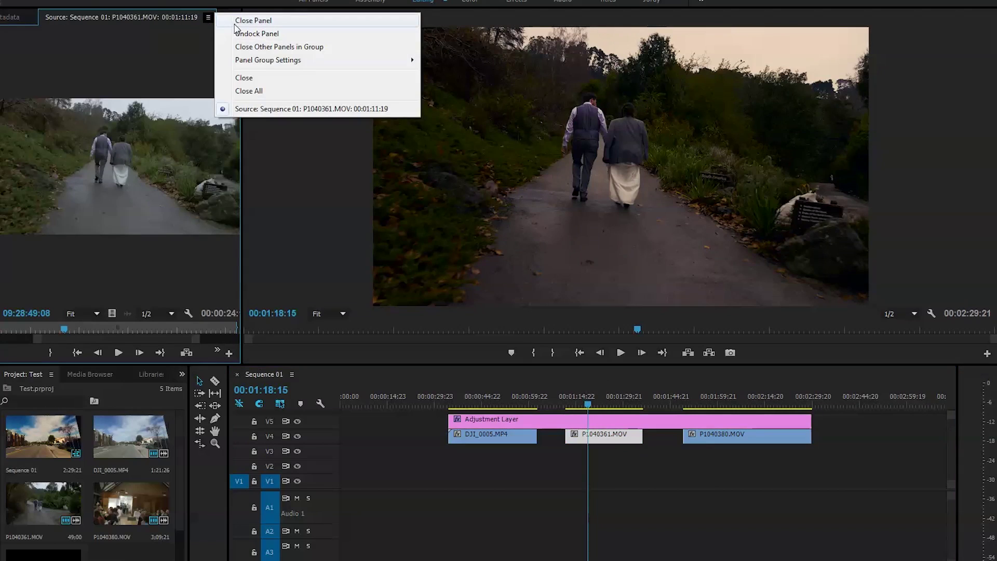
click(244, 19)
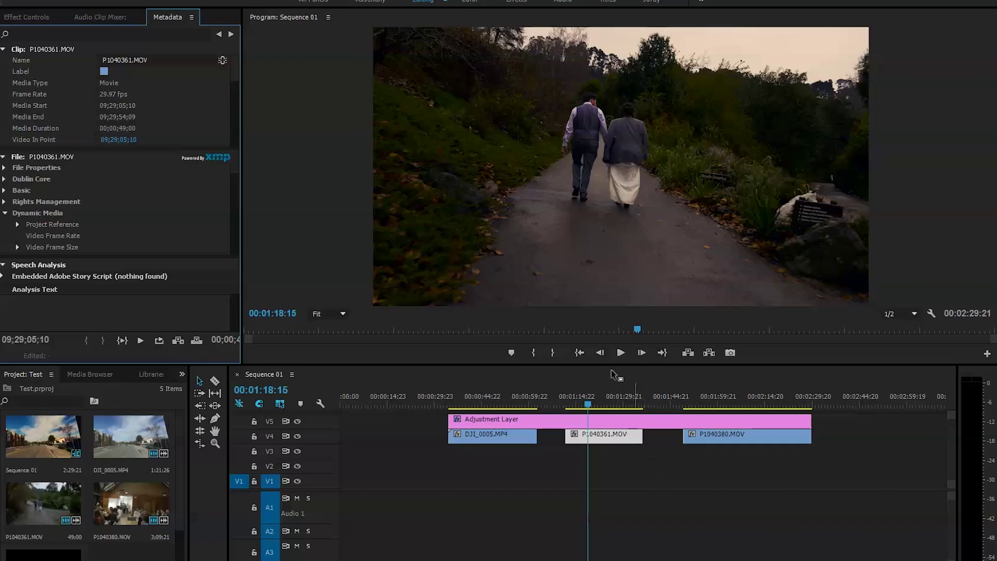
click(469, 2)
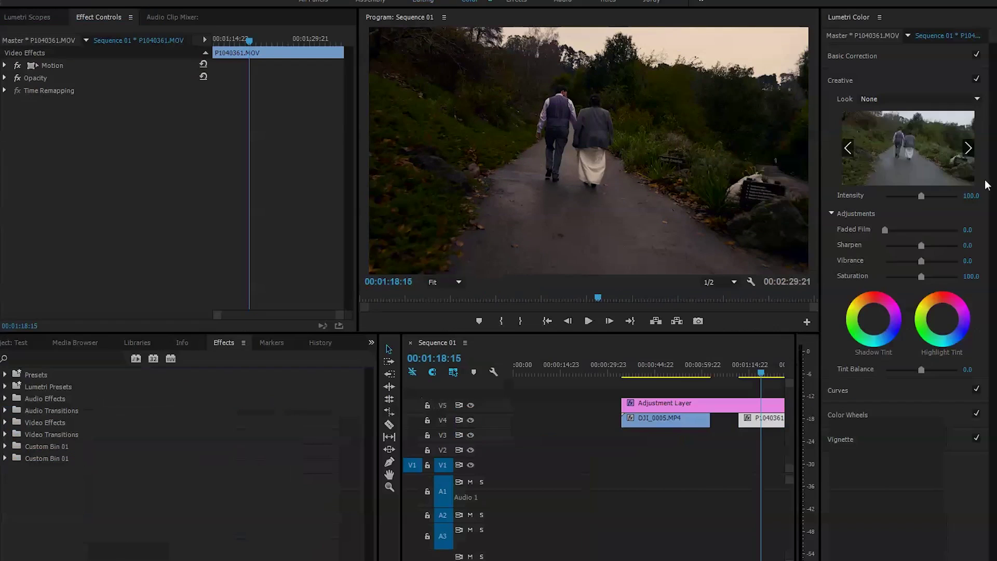
Set P1040361.MOV to Exposure 1.3, Temperature -14.8, Contrast 14.8 and Highlights -67.2
click(870, 56)
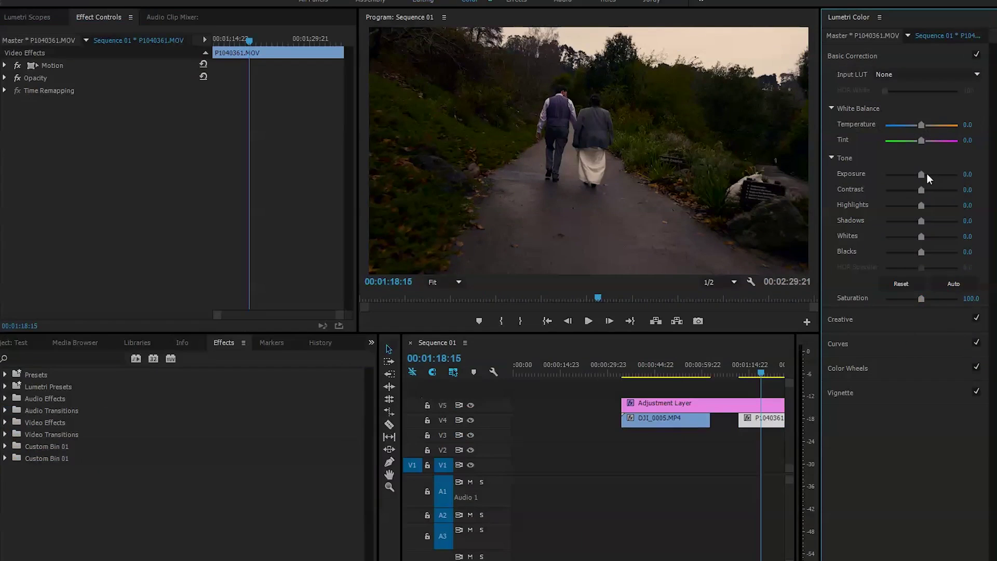
drag(922, 175, 931, 178)
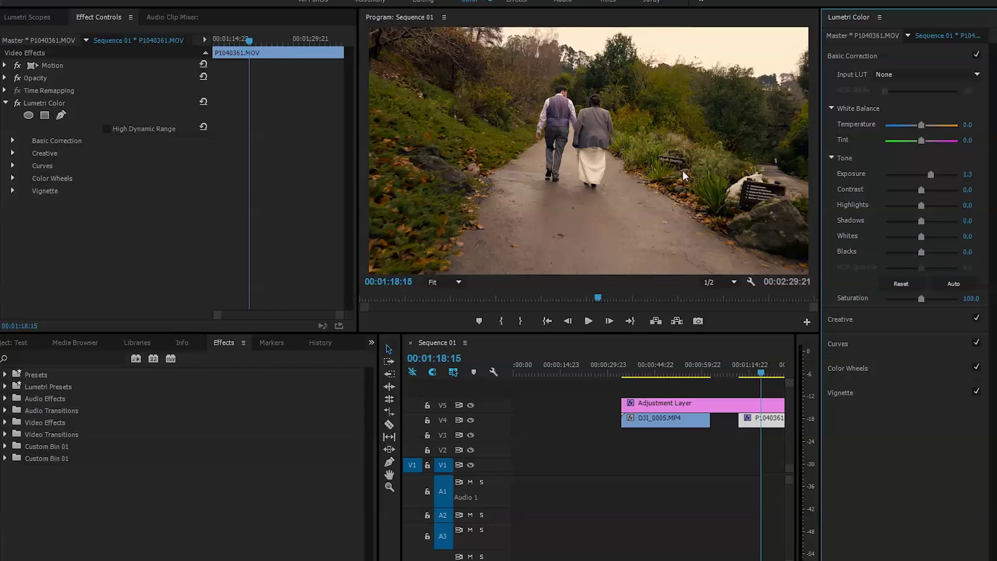
drag(920, 125, 916, 128)
drag(914, 203, 927, 188)
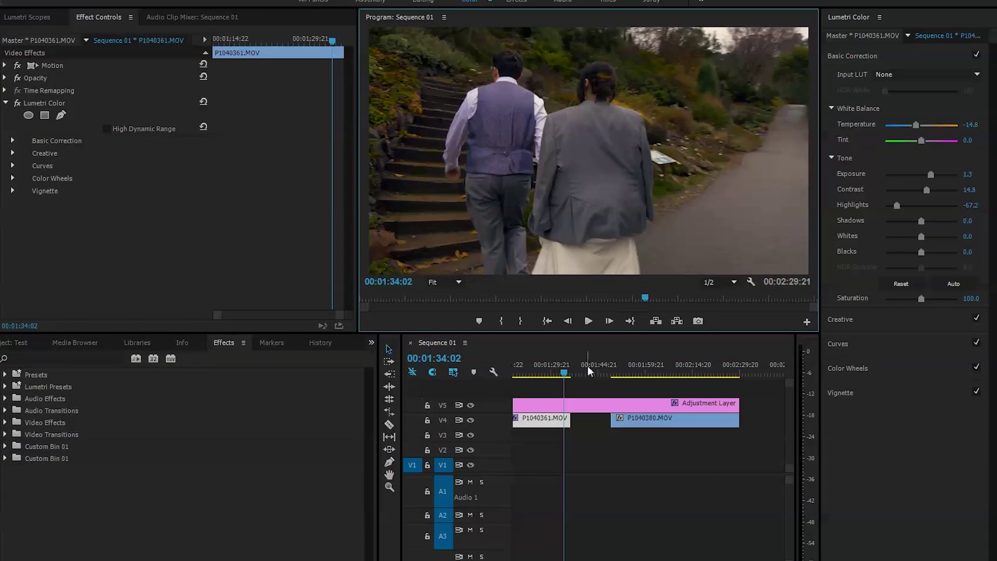
drag(562, 376, 622, 370)
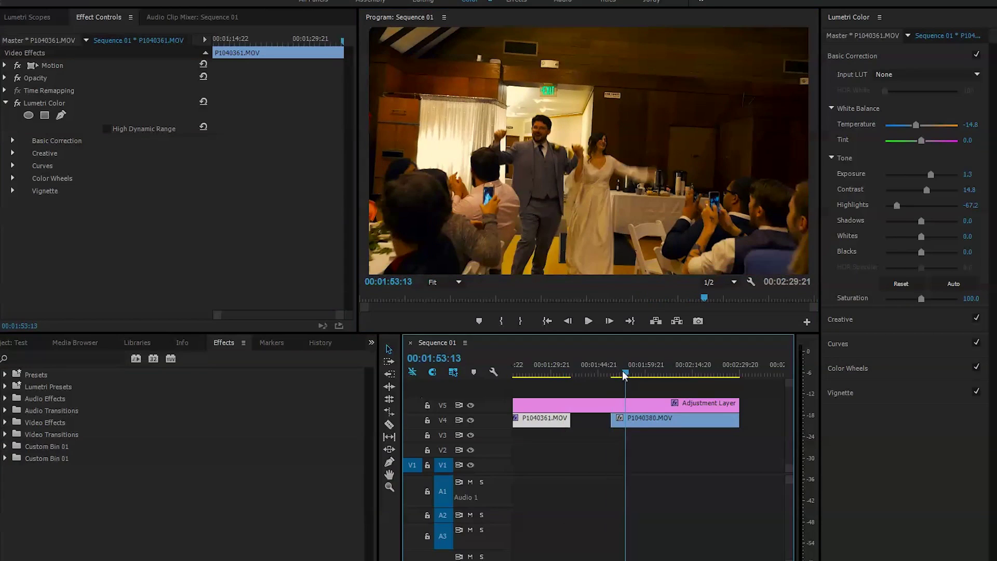
Set P1040380.MOV to Temperature -27.9, Exposure 0.4, Contrast -3.3, Highlights -16.4, Saturation 100, no LUT
click(647, 422)
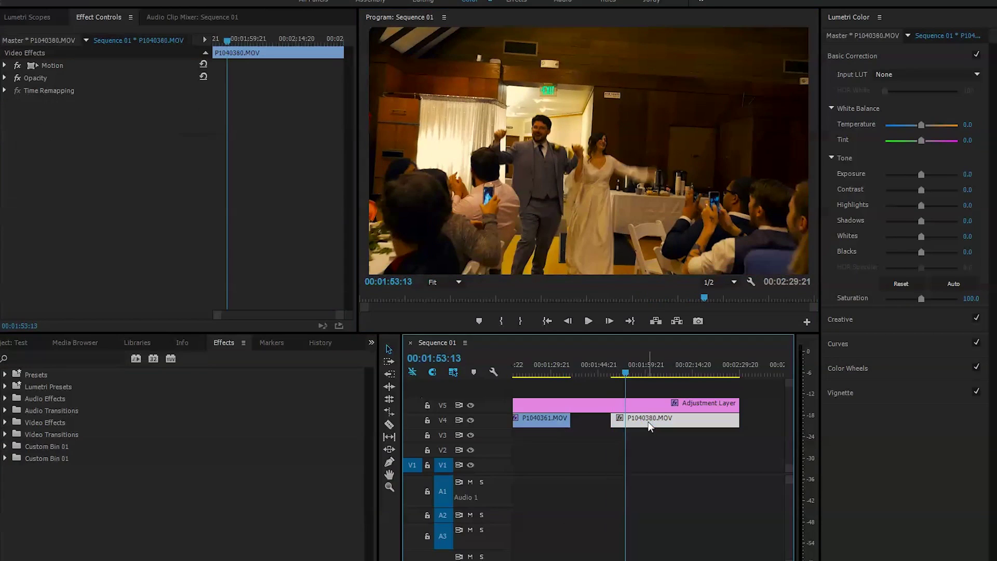
drag(926, 126, 911, 127)
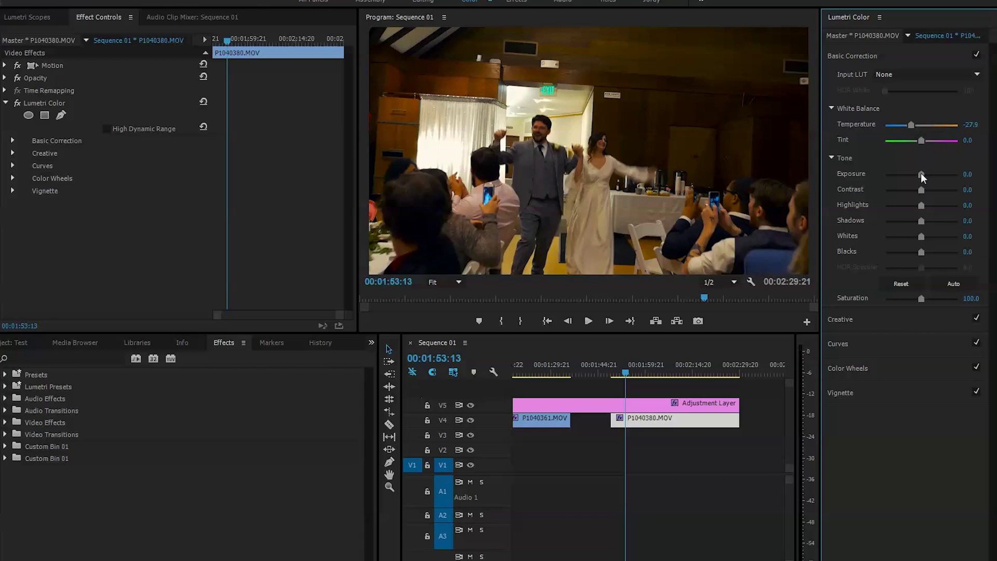
drag(921, 174, 925, 174)
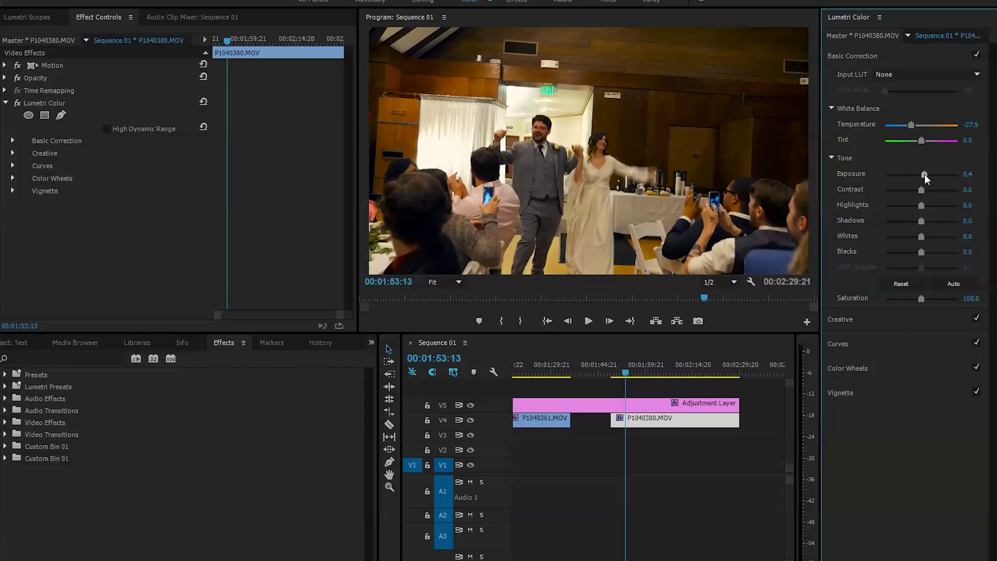
drag(921, 188, 913, 206)
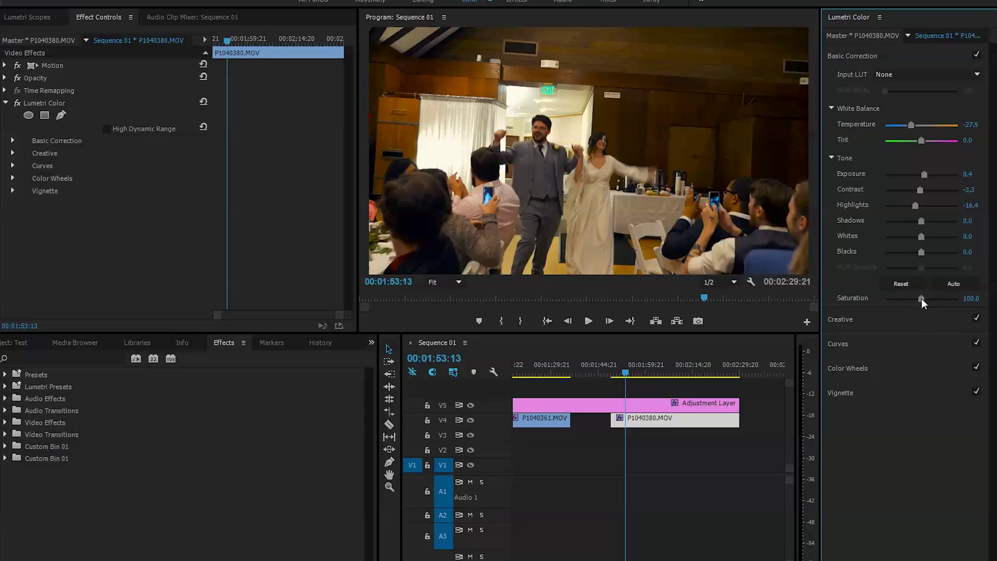
drag(922, 298, 956, 298)
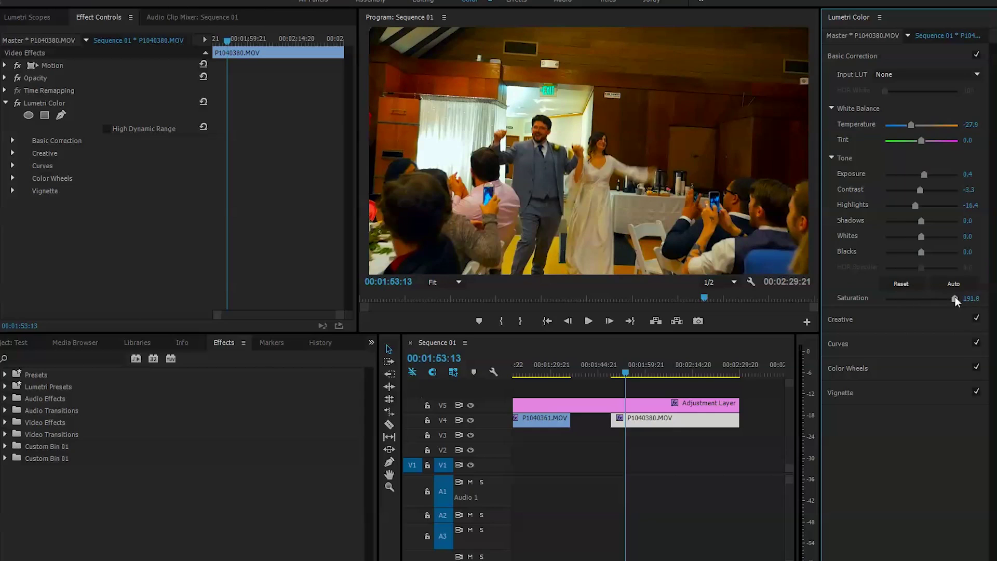
drag(956, 298, 923, 300)
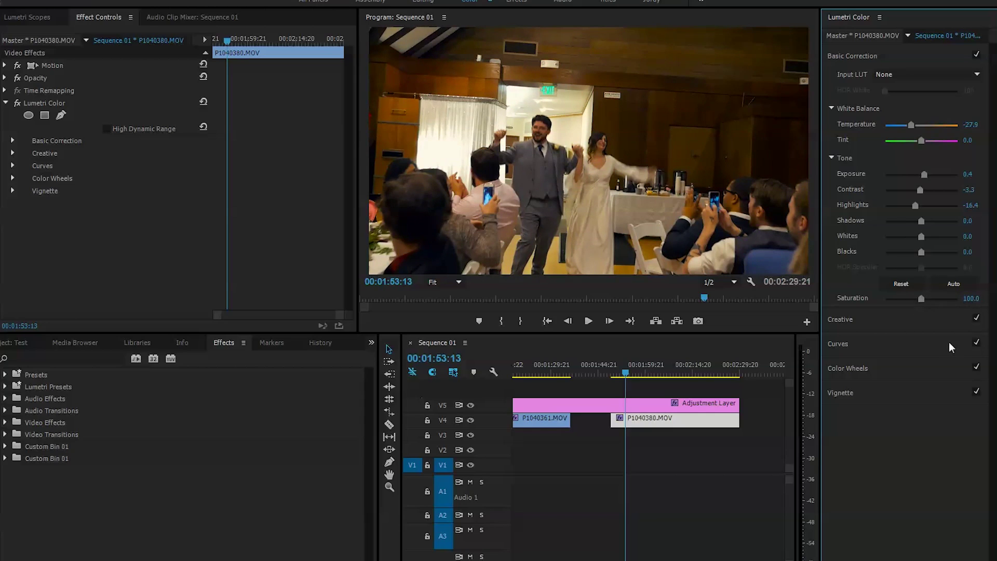
click(896, 74)
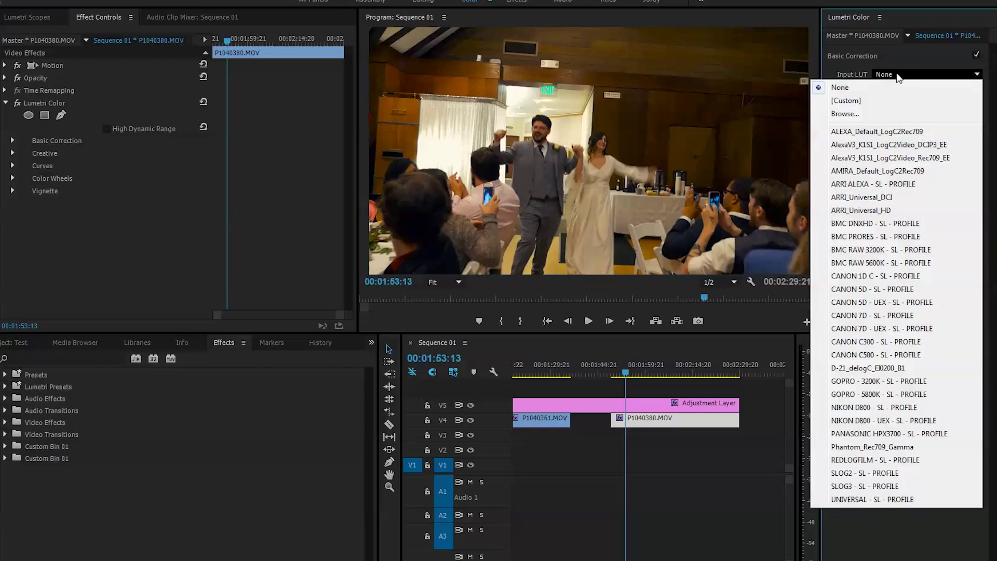
click(897, 74)
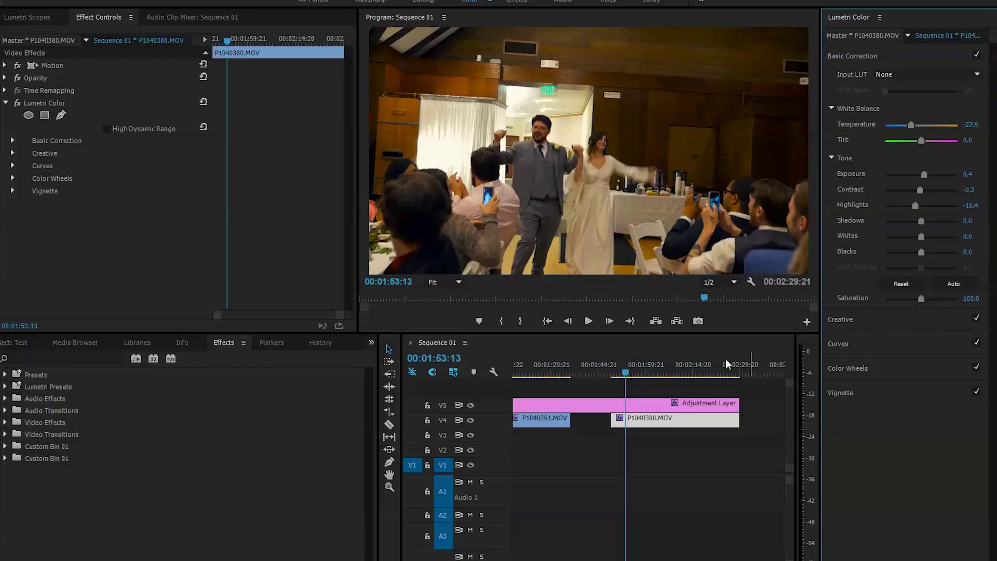
Toggle the V5 adjustment layer off and on to compare the reception frame, leaving it on
click(621, 374)
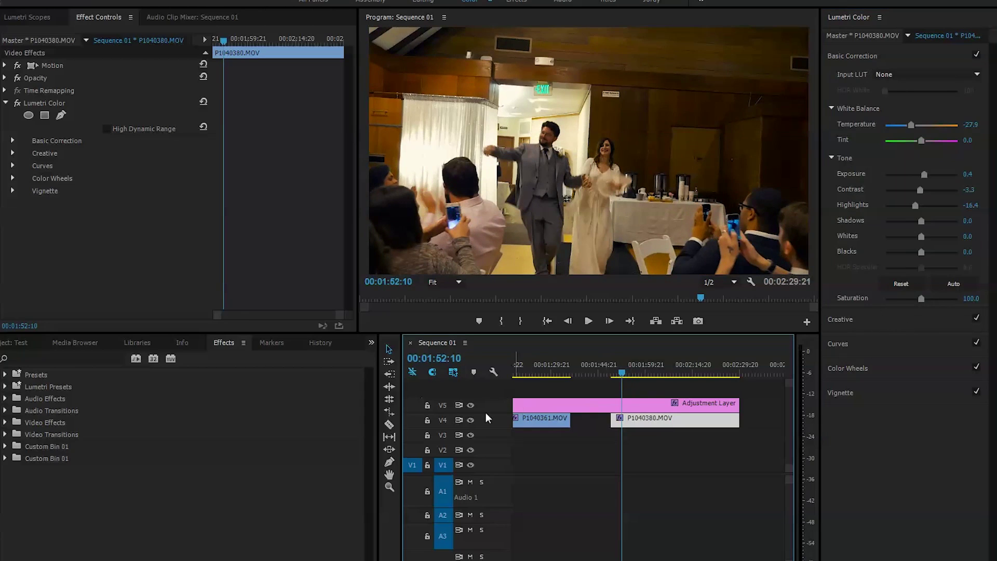
click(470, 405)
click(470, 404)
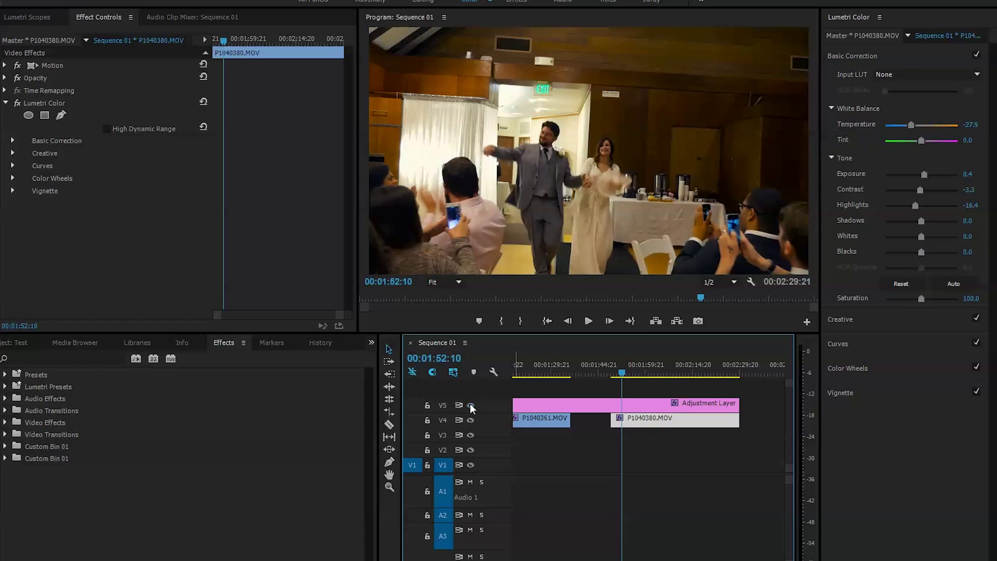
click(470, 404)
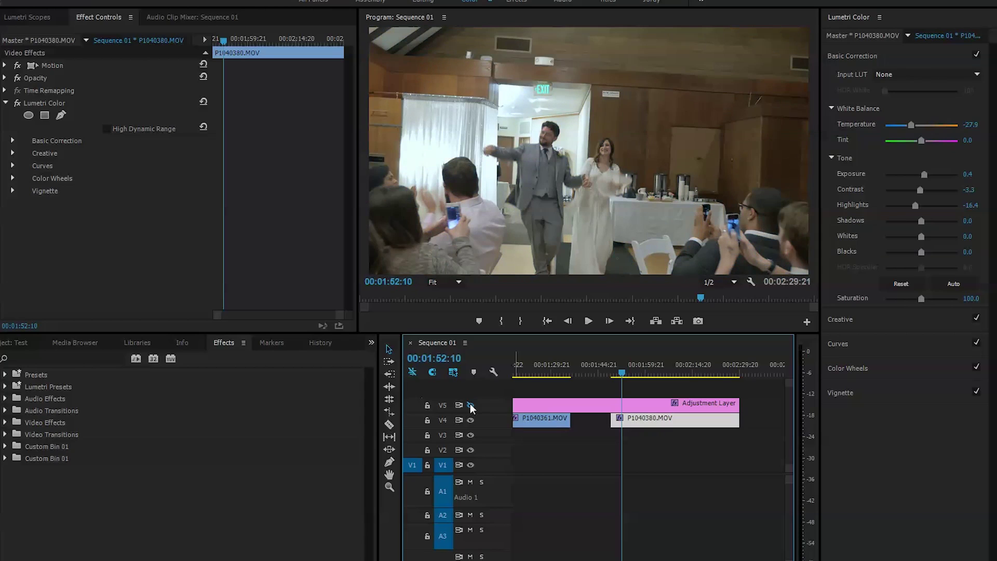
click(470, 404)
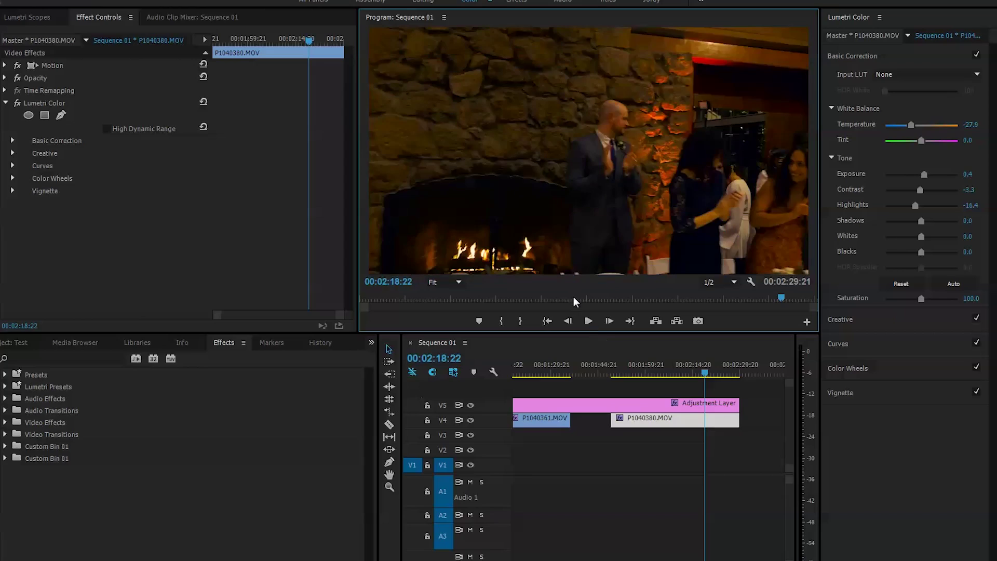
Drag the reception clip's Temperature further down to -49.2
drag(912, 126, 904, 126)
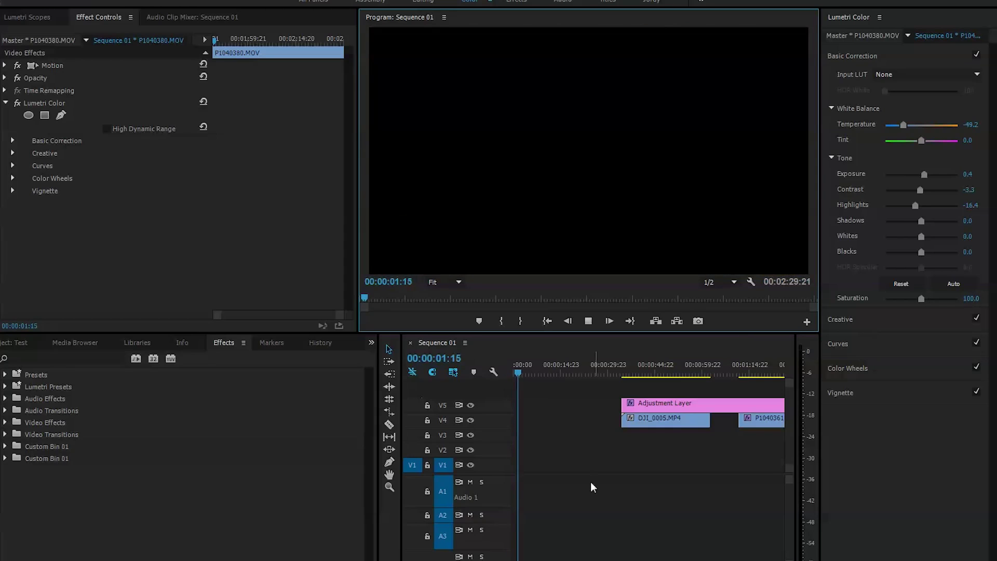
Stop playback, zoom the timeline out, and return to the Editing workspace
key(space)
key(minus)
key(minus)
key(minus)
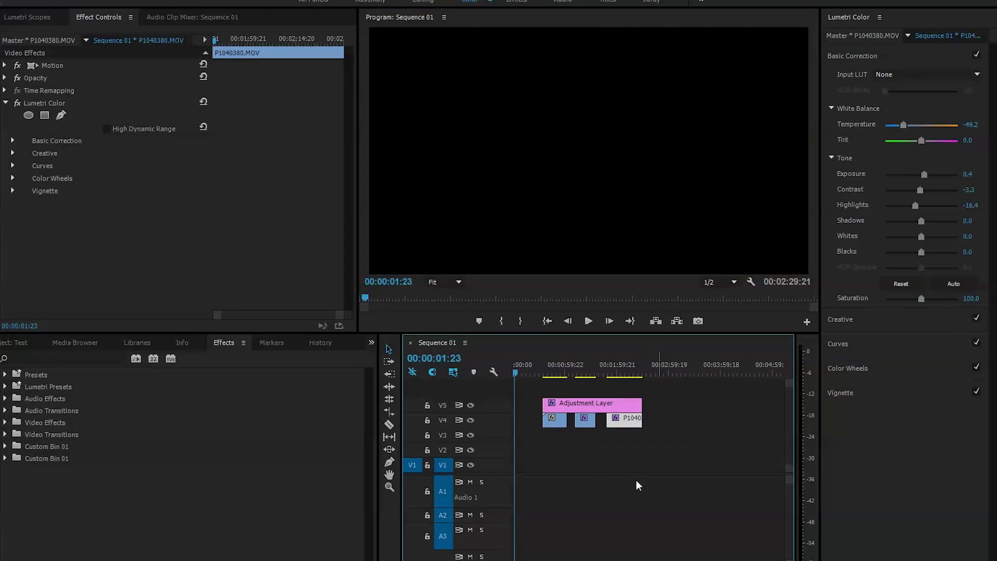
click(430, 5)
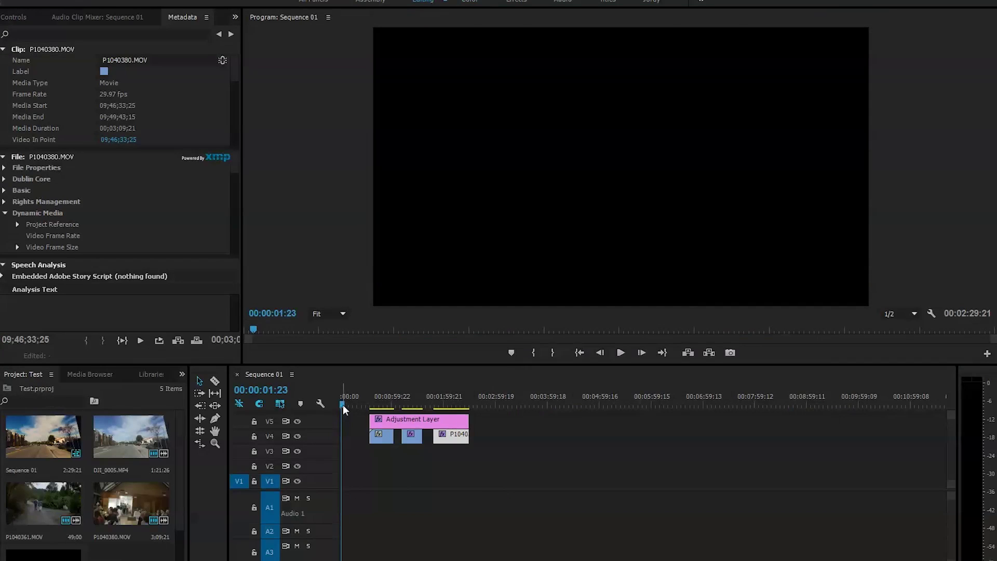
Compare the road and couple-walking clips with the V5 grade hidden and shown
drag(343, 404, 375, 404)
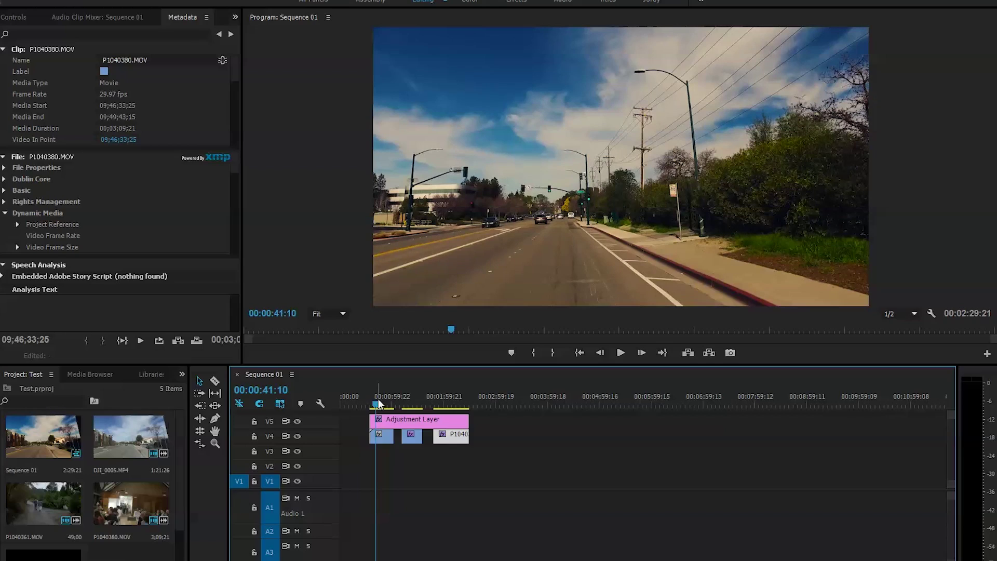
click(297, 422)
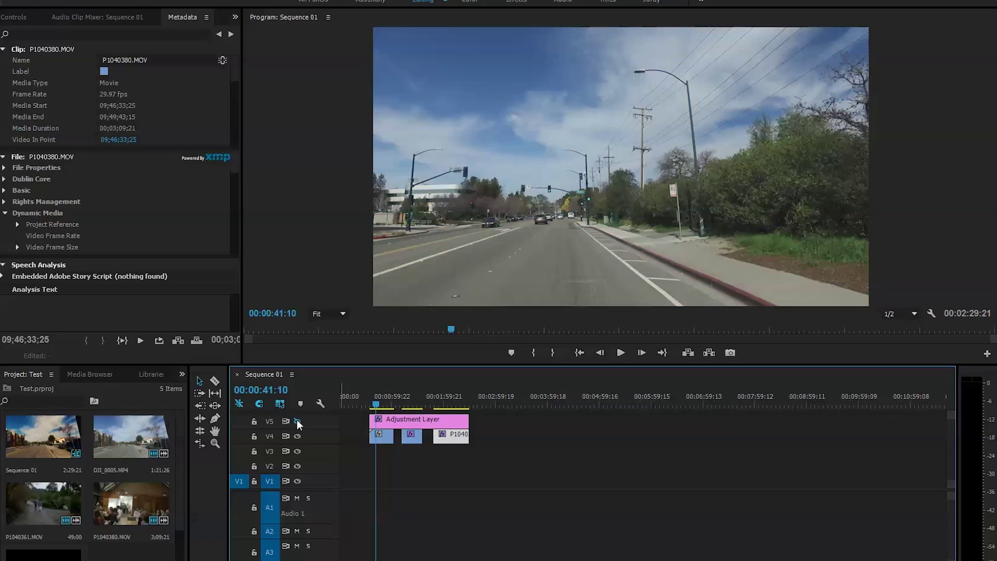
click(297, 421)
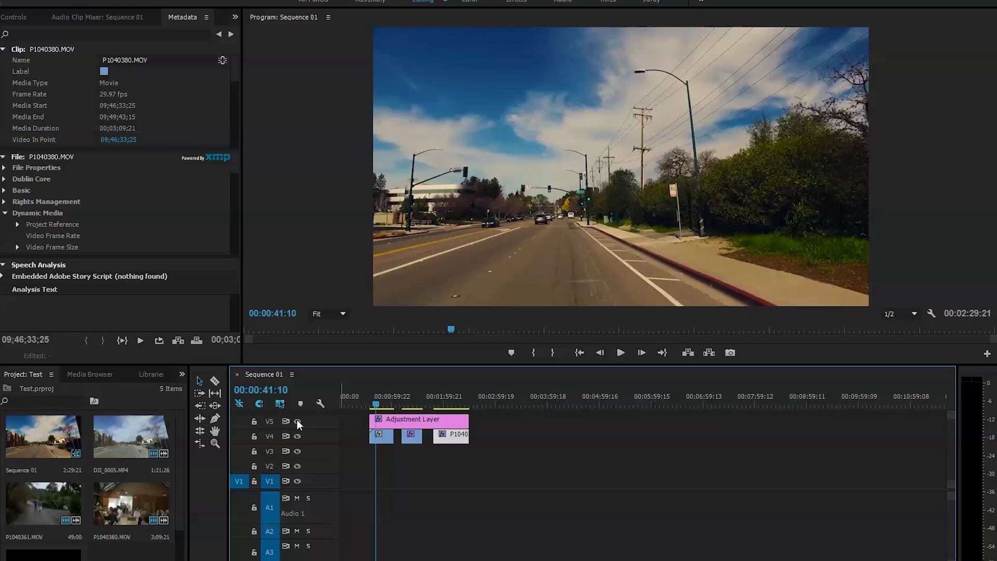
drag(375, 404, 407, 405)
click(297, 421)
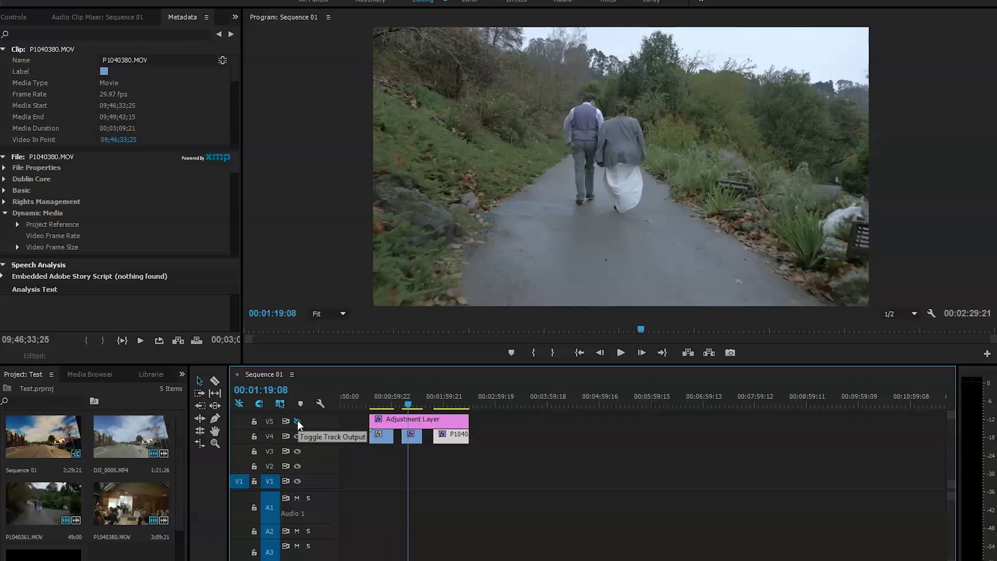
click(297, 421)
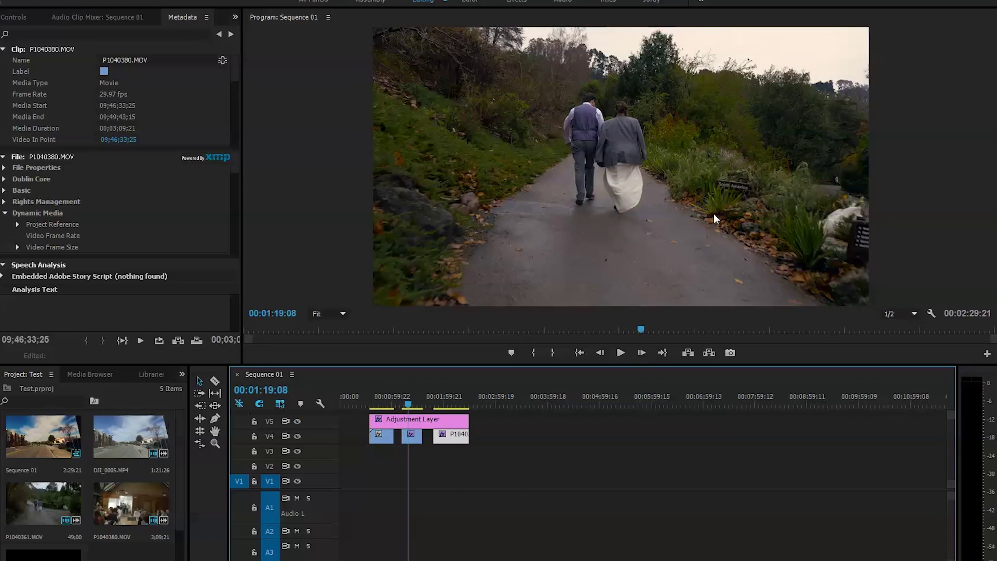
Compare the reception clip with the V5 grade hidden, then re-enable it
click(454, 403)
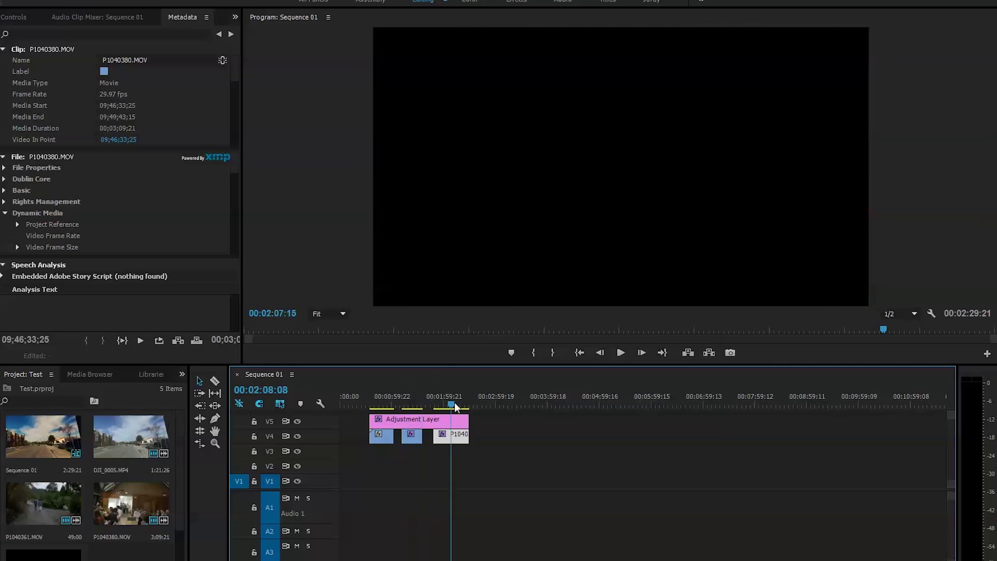
drag(454, 403, 441, 404)
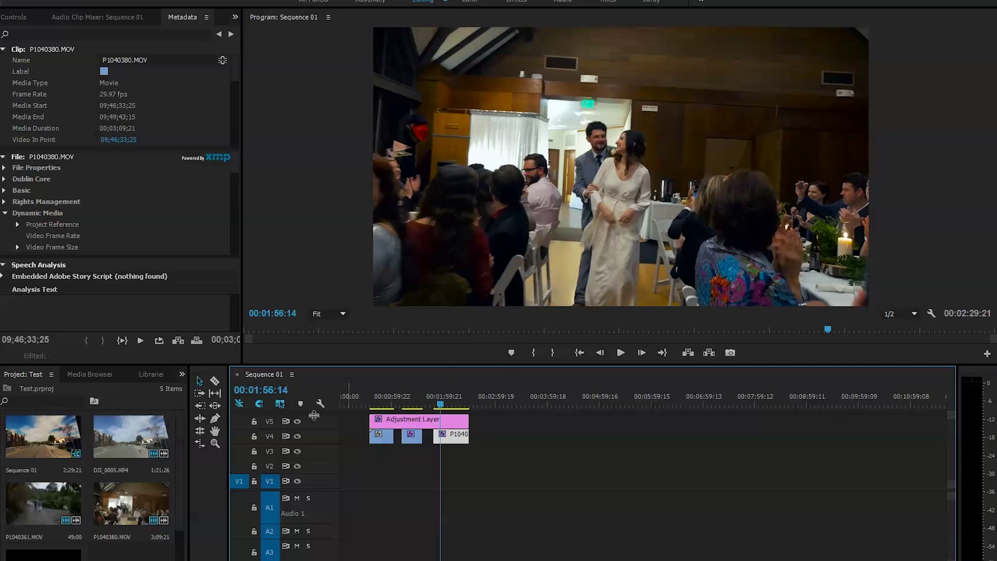
click(298, 421)
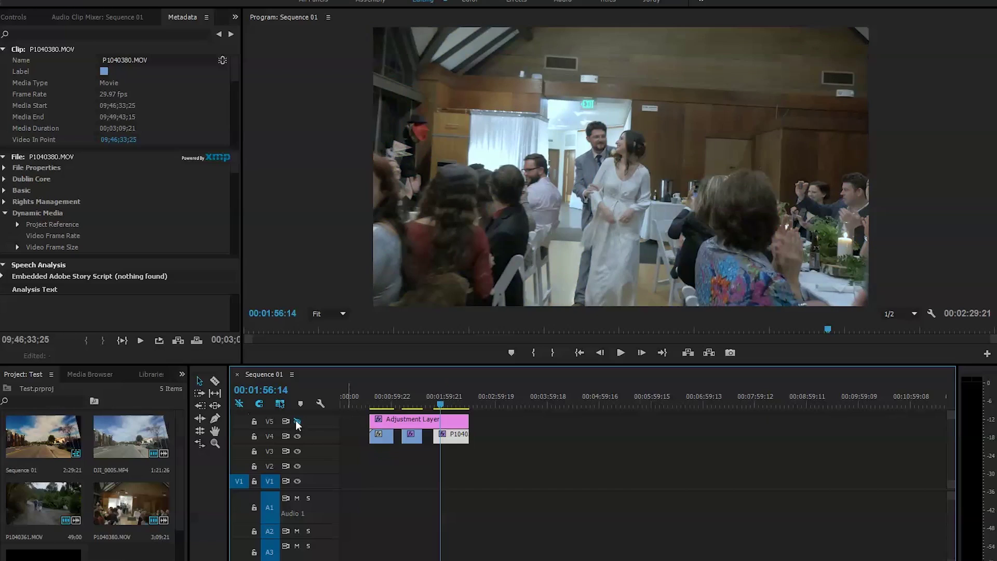
click(297, 421)
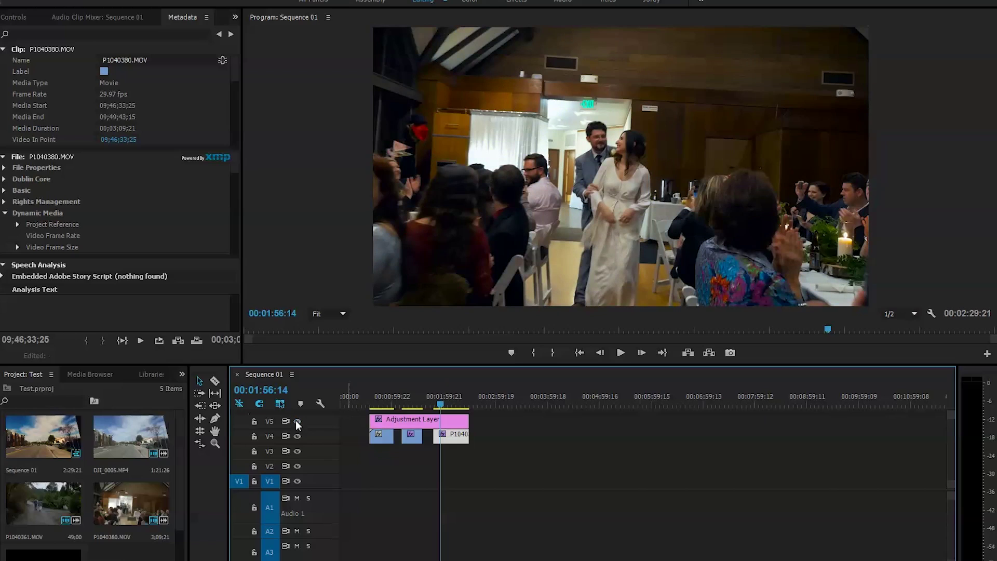